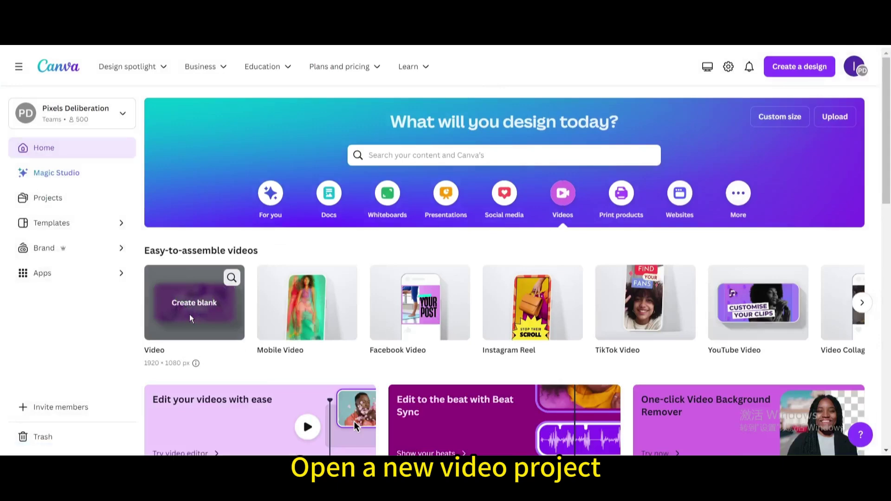
Create a blank 1920 × 1080 px video and insert the plain square frame
left_click(190, 318)
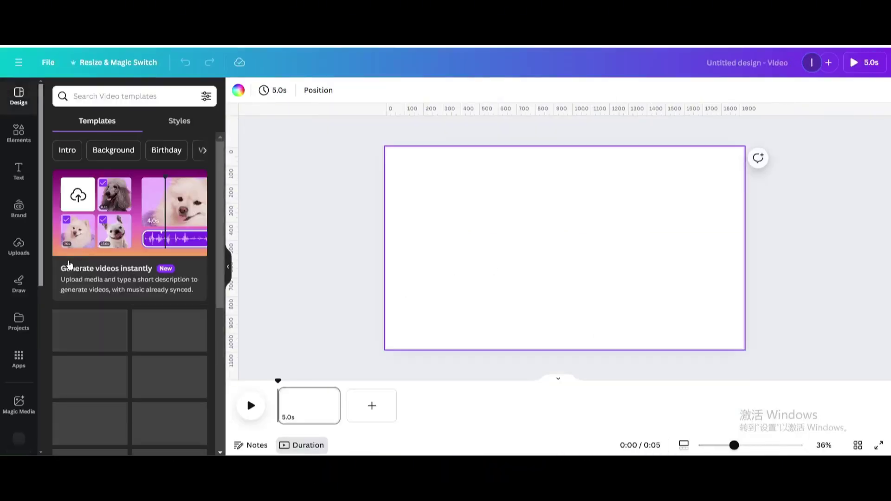
left_click(18, 133)
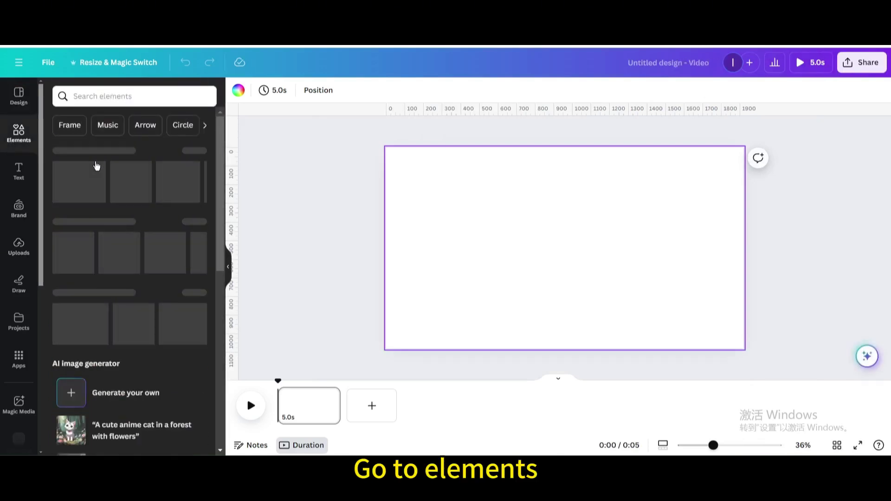
scroll(126, 210, "down", 10)
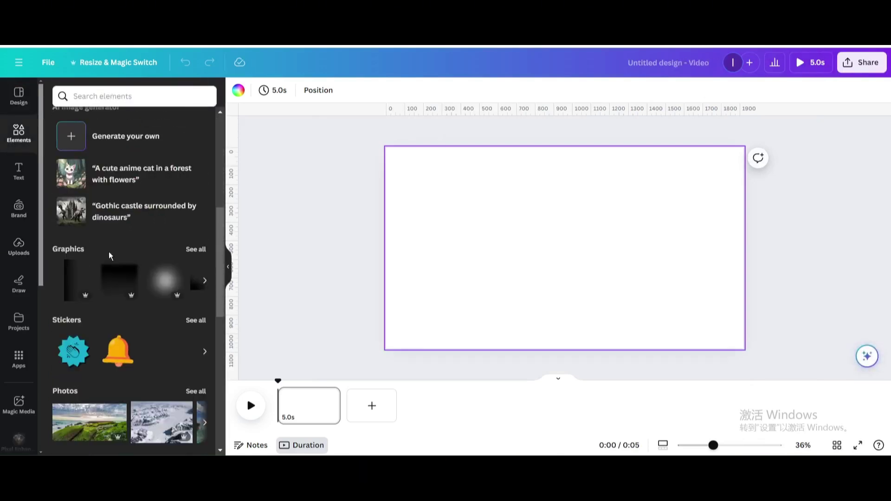
scroll(99, 288, "down", 3)
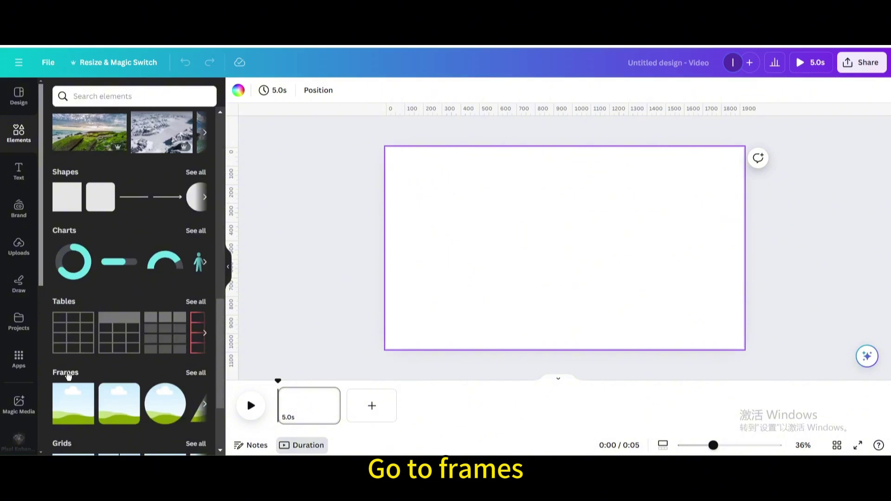
left_click(70, 406)
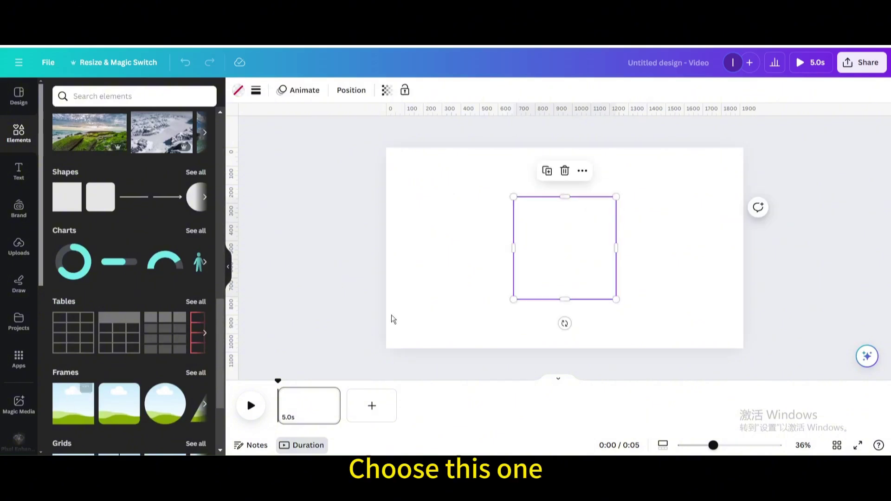
Build a horizontal row of four touching frames from the shortened square frame and its duplicates, and group them
left_click_drag(559, 195, 499, 238)
left_click(389, 191)
left_click(491, 190)
left_click(602, 193)
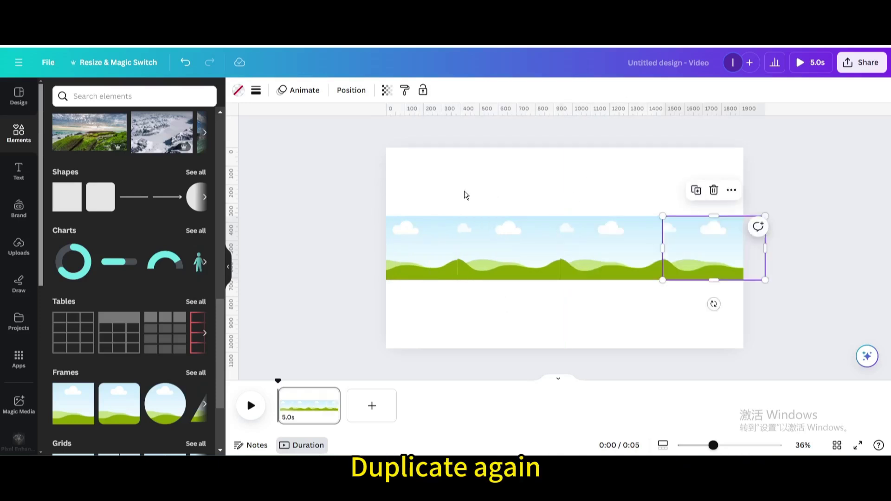
left_click_drag(293, 183, 832, 307)
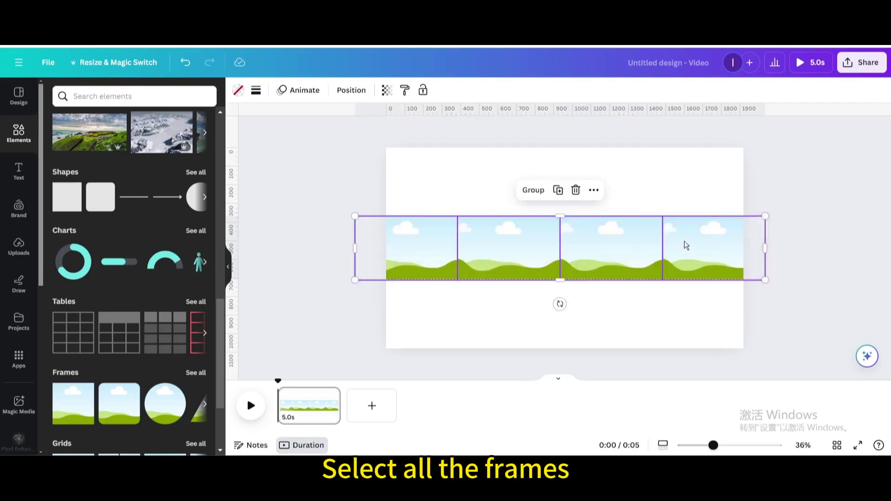
left_click(531, 192)
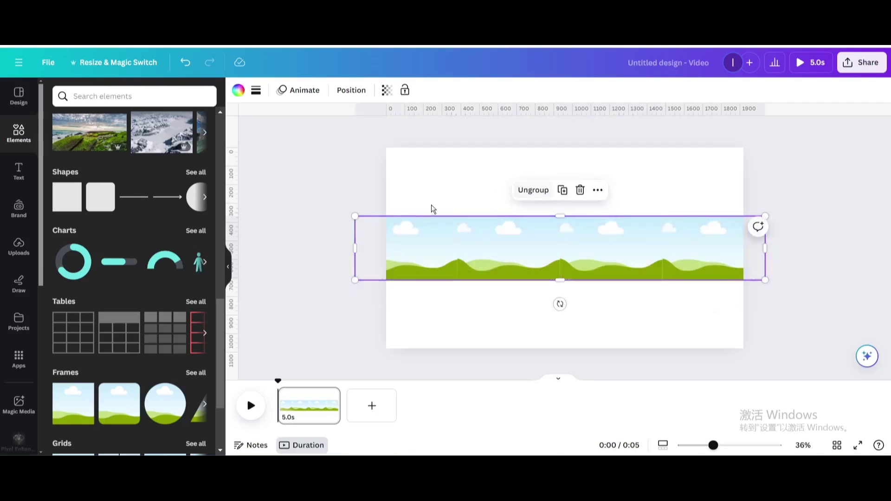
Fill the four frames in order with the recently used rainbow desert, beach sunset, green lagoon cliffs and ice arch photos
scroll(107, 165, "up", 10)
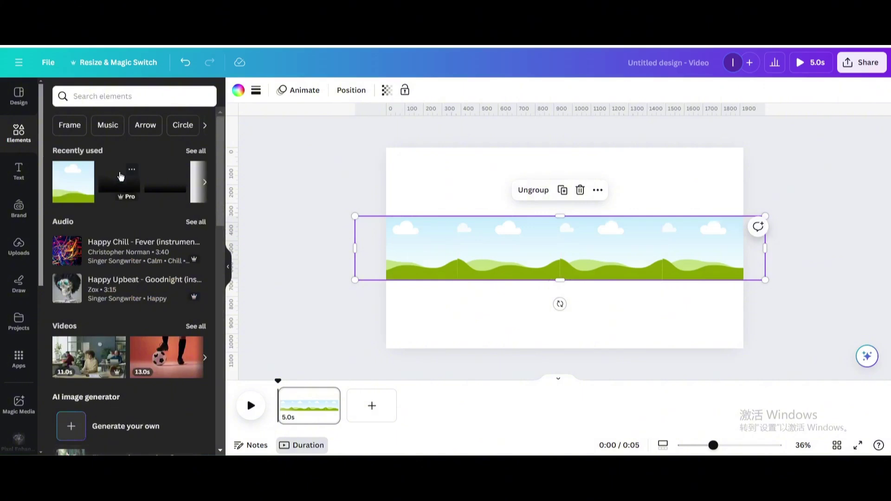
left_click(191, 152)
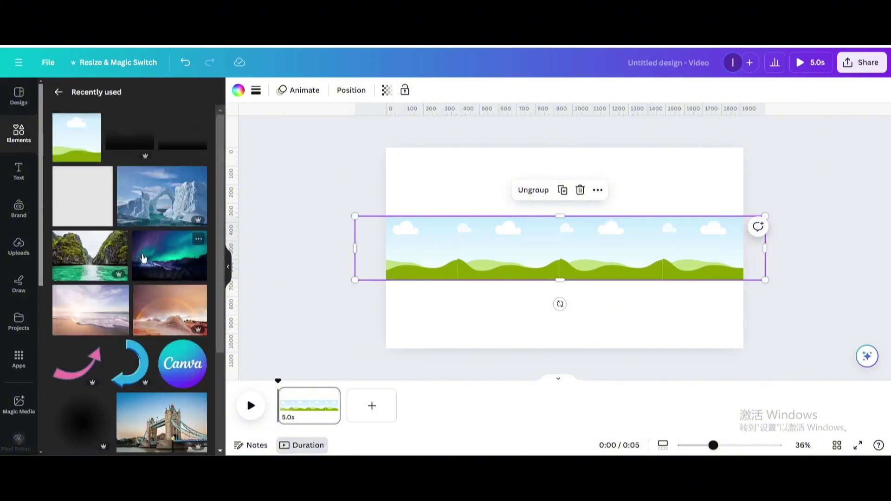
left_click_drag(153, 297, 402, 245)
left_click_drag(108, 318, 496, 245)
left_click_drag(74, 264, 610, 251)
left_click_drag(171, 218, 685, 265)
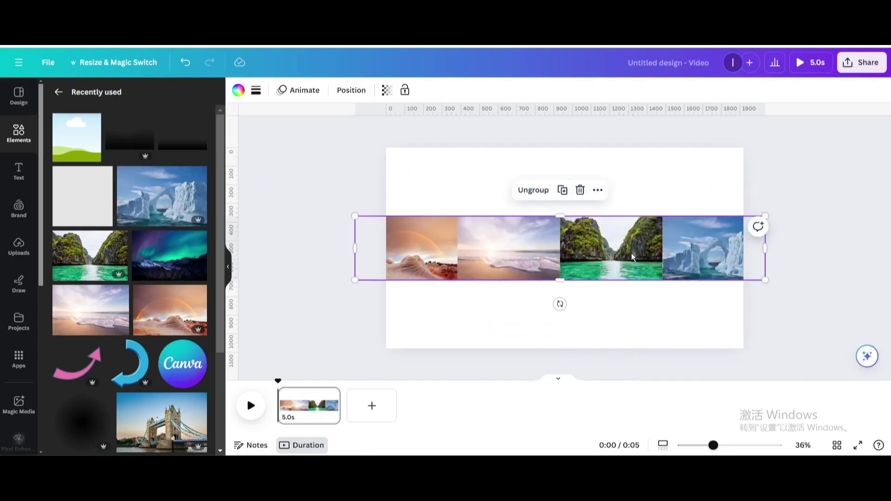
Shrink the photo group, move it to the page's right half, and place a duplicate directly to its left
left_click_drag(354, 215, 517, 241)
left_click_drag(553, 270, 594, 264)
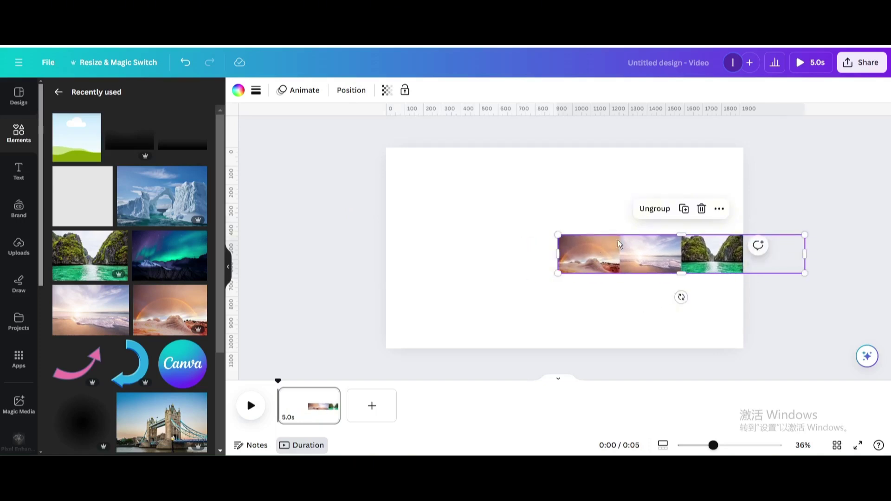
left_click(684, 209)
left_click_drag(653, 258, 416, 262)
Add a third copy of the photo group, line all three up as one touching strip, and group them
left_click(437, 209)
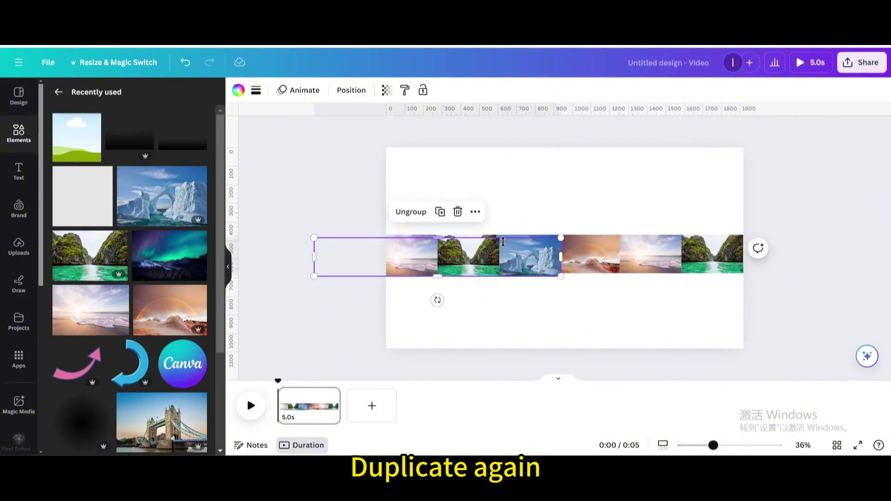
left_click_drag(493, 254, 622, 186)
left_click_drag(310, 231, 411, 250)
left_click(517, 214)
left_click_drag(456, 190, 611, 259)
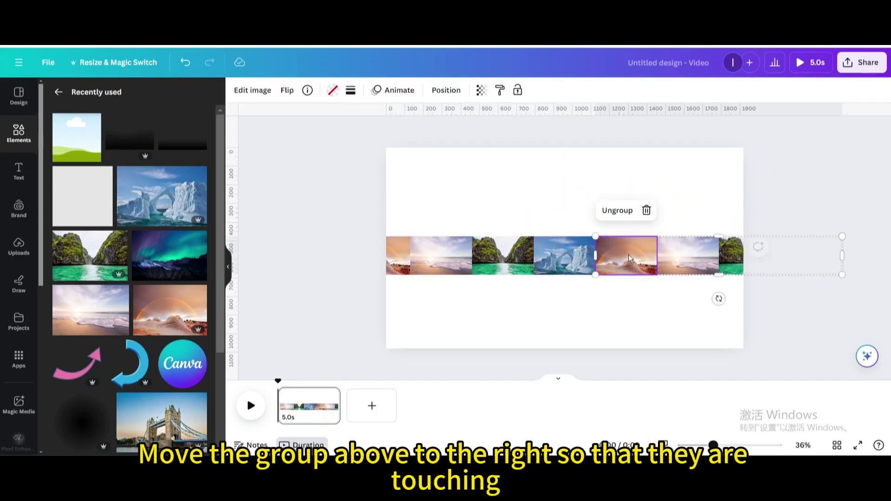
left_click_drag(859, 318, 470, 226)
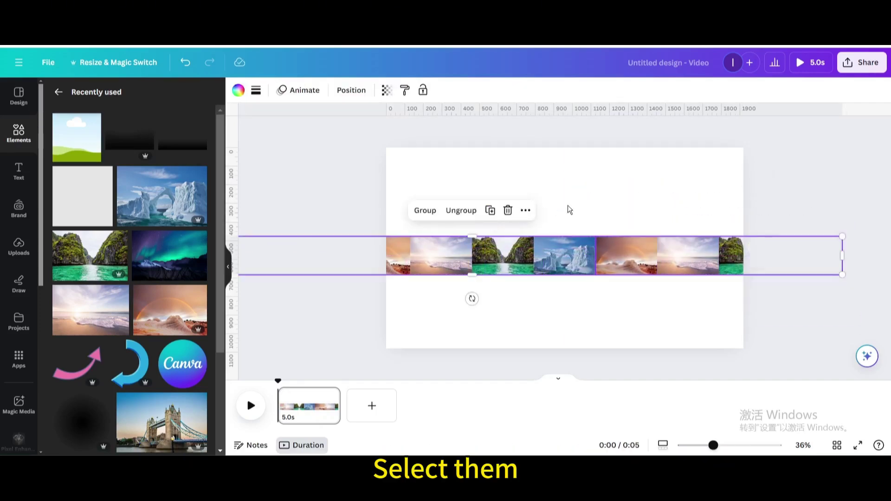
left_click(426, 211)
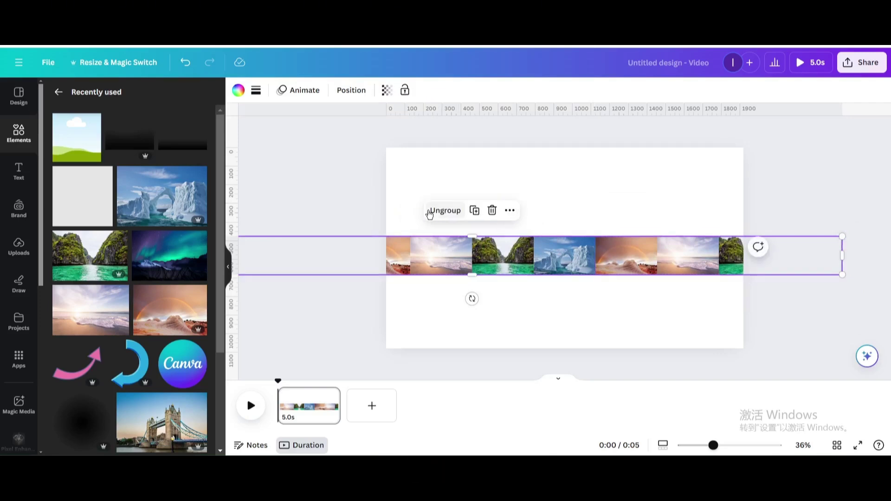
Enlarge the photo strip and position it with a rainbow desert photo at the horizontal centre of the page
left_click_drag(353, 253, 2, 236)
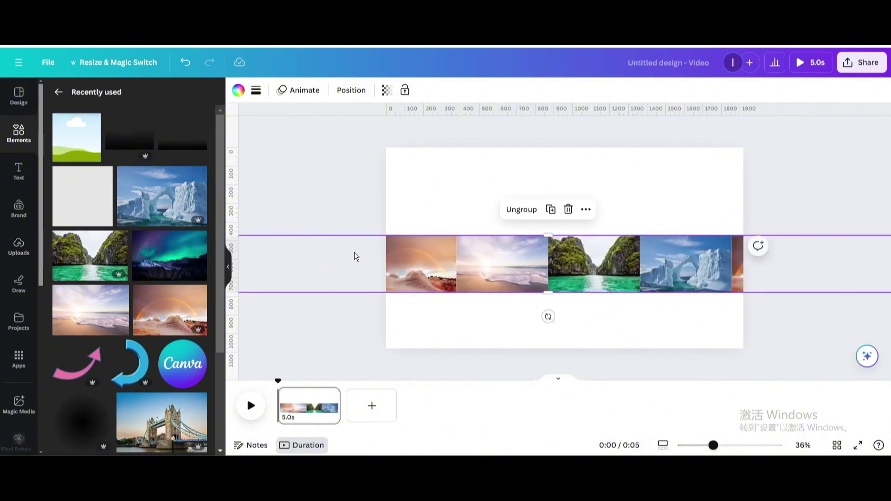
left_click_drag(350, 253, 471, 273)
left_click_drag(541, 270, 576, 270)
key("ctrl+minus")
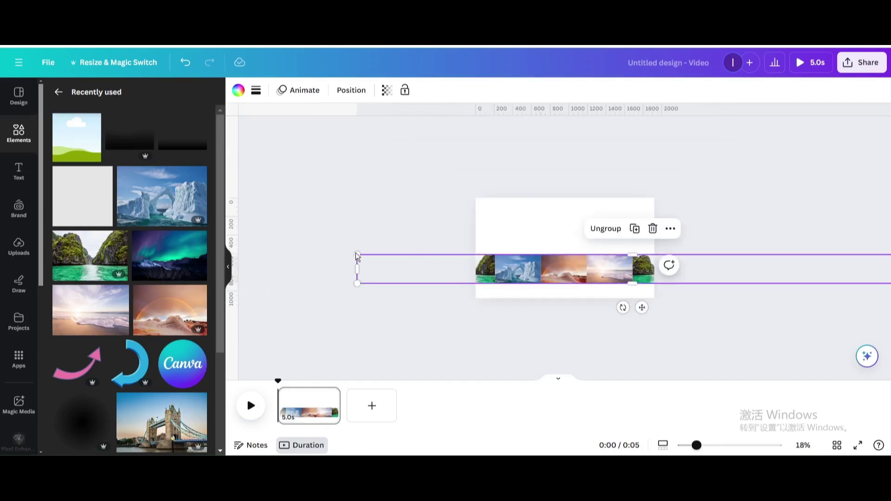
left_click_drag(356, 255, 302, 252)
left_click_drag(520, 279, 556, 272)
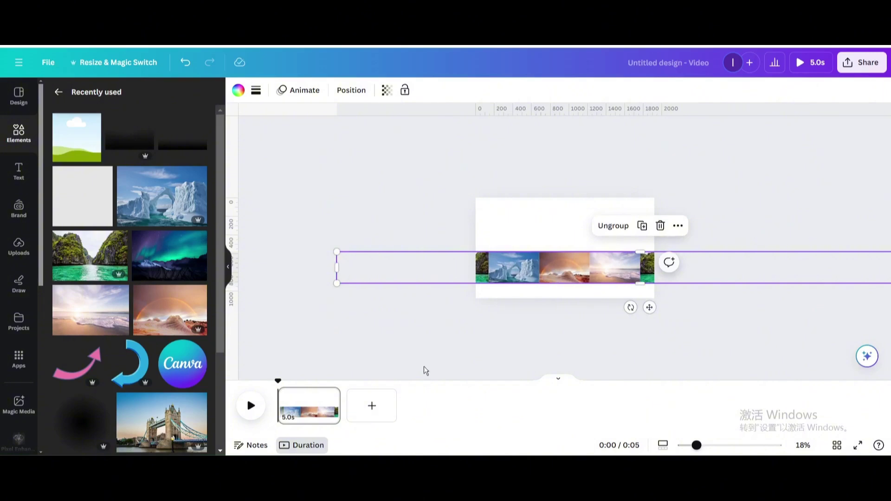
Duplicate the first page and shift the copy's photo strip left until the beach sunset photo is centred
left_click(330, 396)
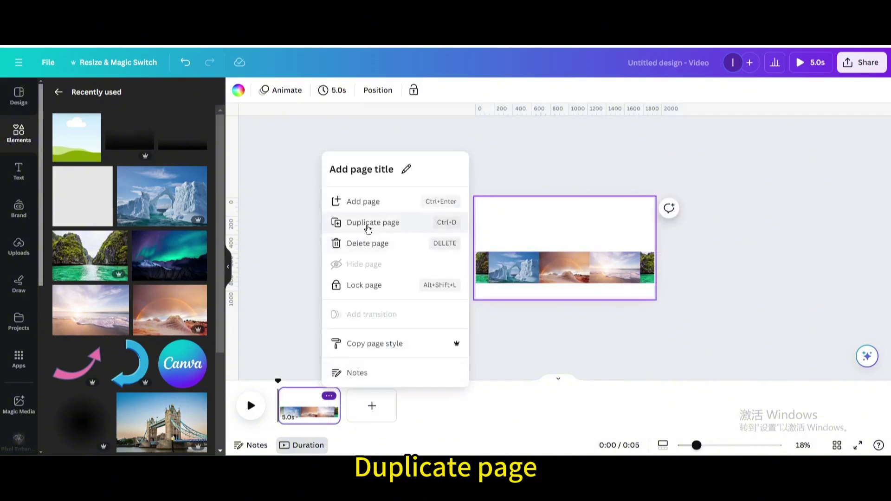
left_click(373, 222)
left_click(567, 254)
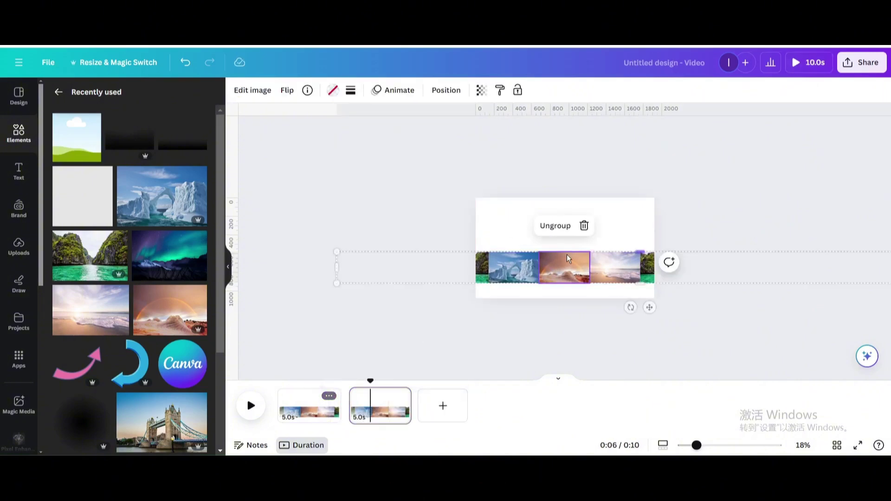
left_click_drag(575, 270, 525, 265)
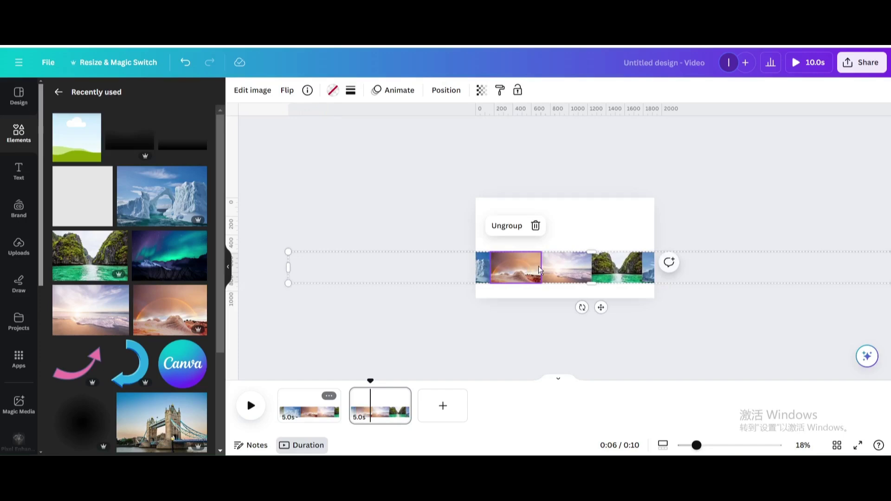
Duplicate the second page and shift the copy's photo strip left until the green lagoon cliffs photo is centred
left_click(400, 397)
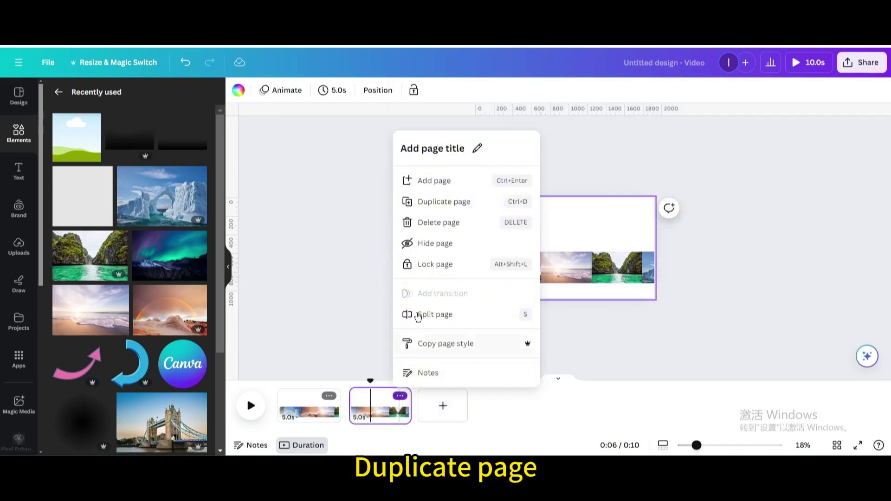
left_click(424, 202)
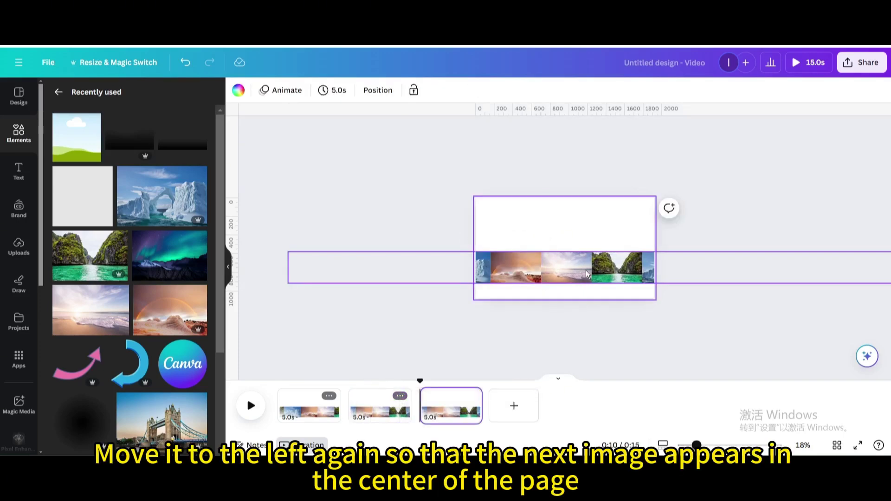
left_click_drag(574, 271, 520, 267)
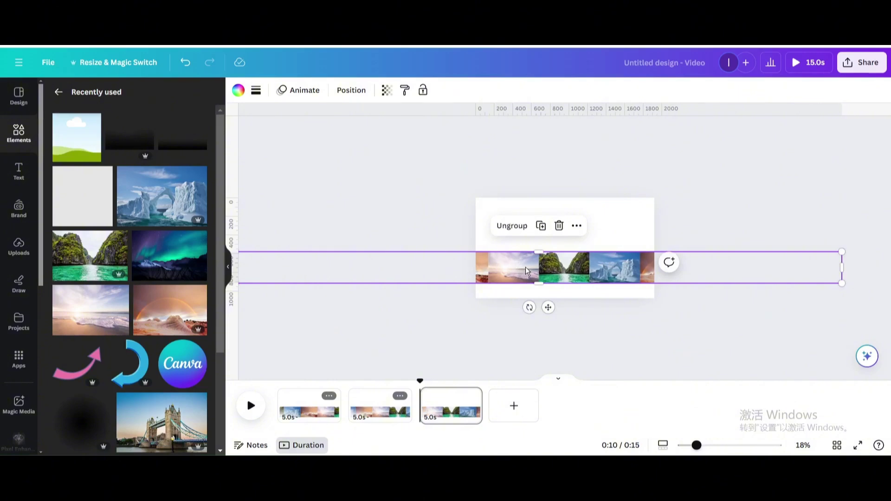
Duplicate the third page and shift the copy's photo strip left until the ice arch photo is centred
left_click(473, 396)
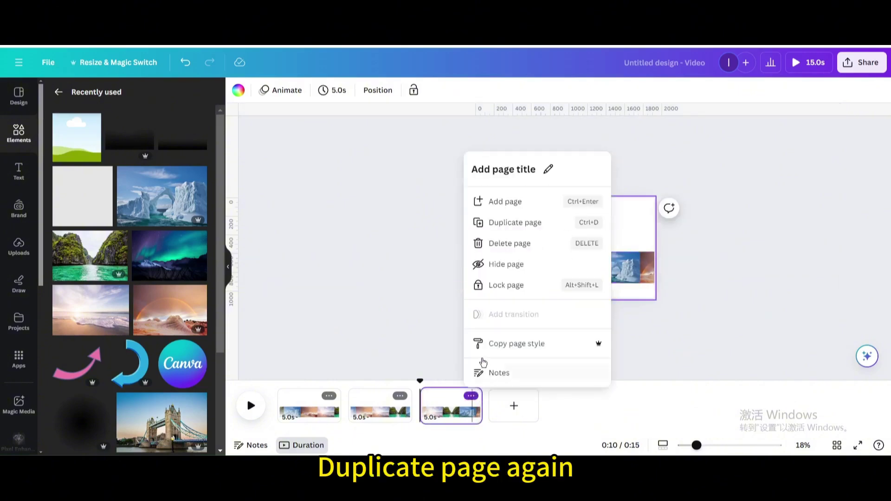
left_click(497, 224)
left_click(577, 277)
left_click_drag(579, 274, 524, 270)
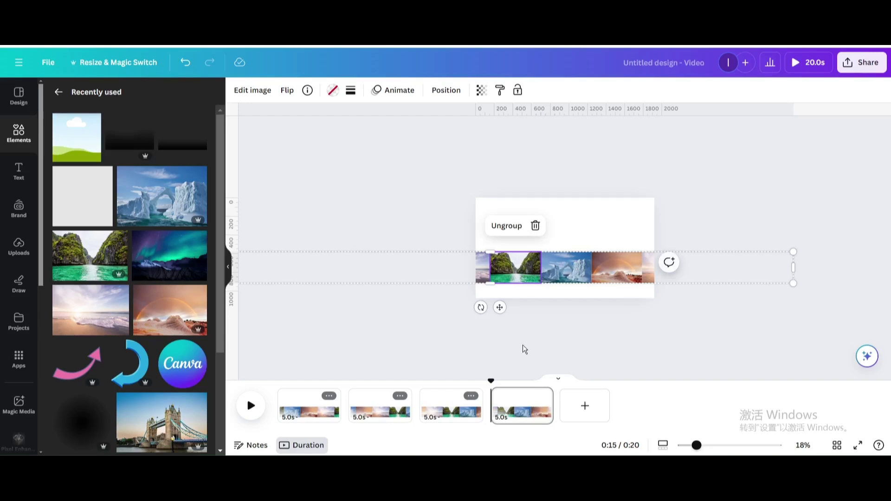
Apply a Match & Move transition with the maximum 2.5-second duration between all pages
left_click(351, 417)
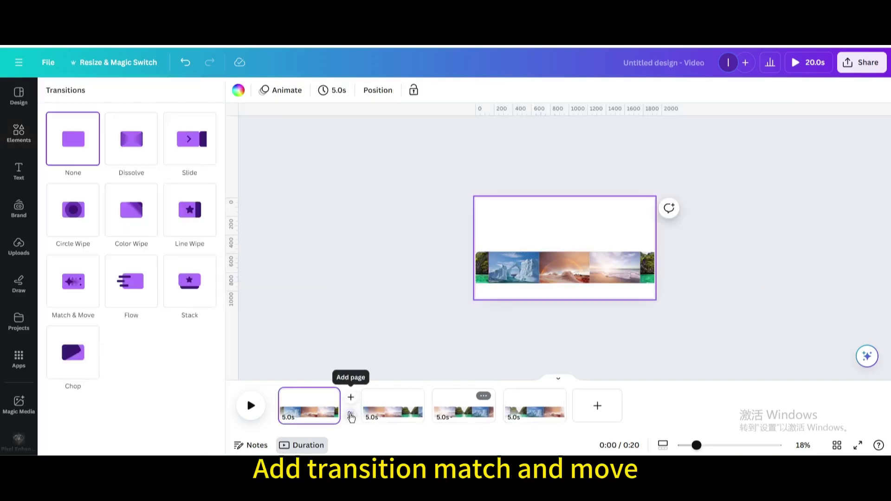
left_click(74, 282)
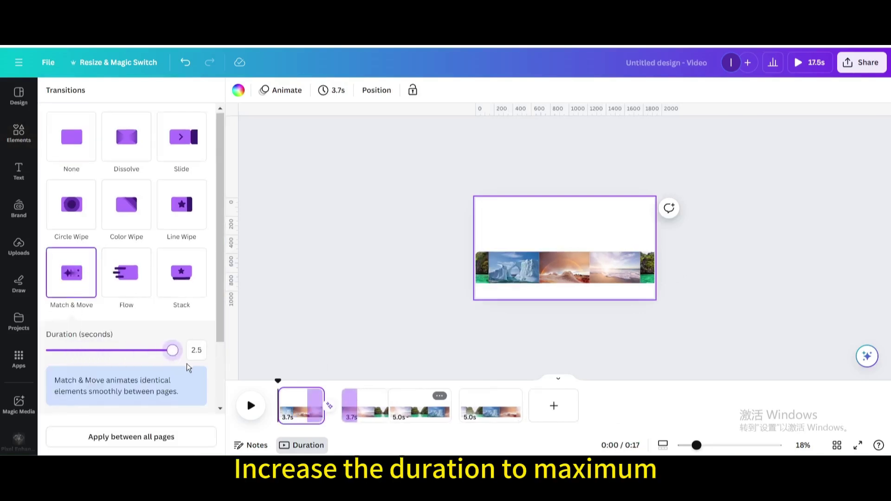
left_click(136, 434)
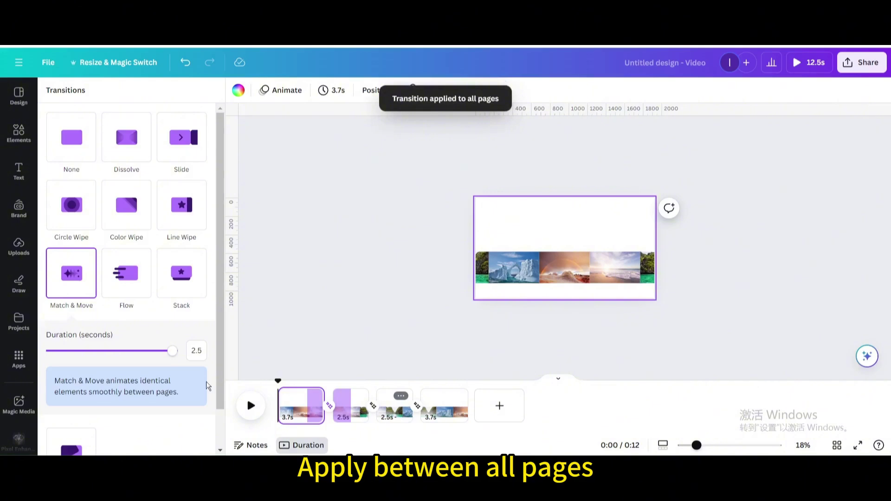
Set the page timing to 2.5 seconds and apply it to all four pages
left_click(323, 88)
left_click_drag(350, 148, 343, 148)
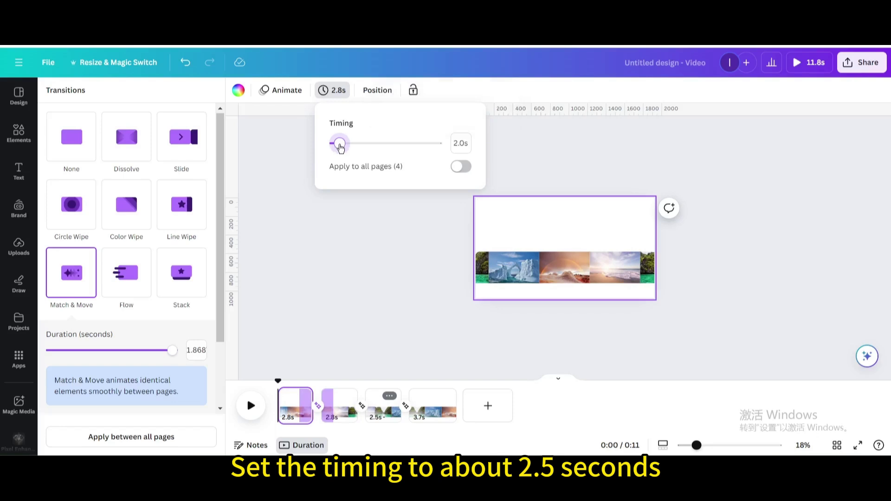
left_click_drag(340, 148, 342, 148)
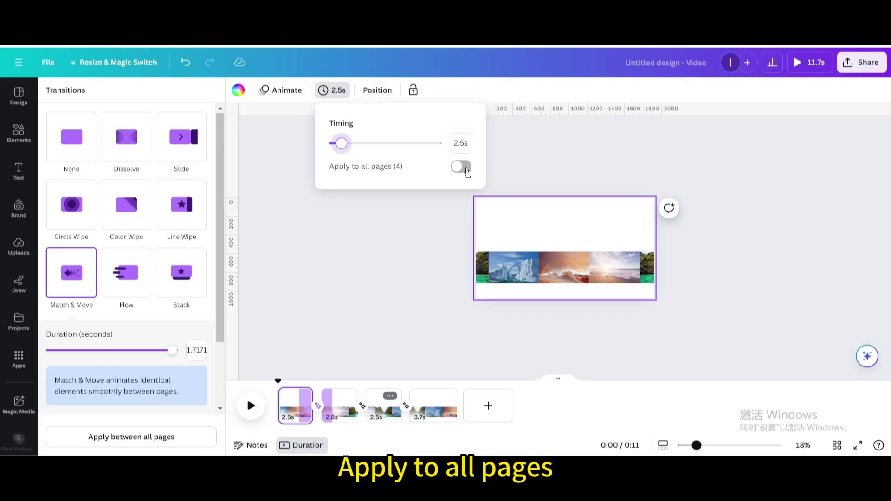
left_click(467, 171)
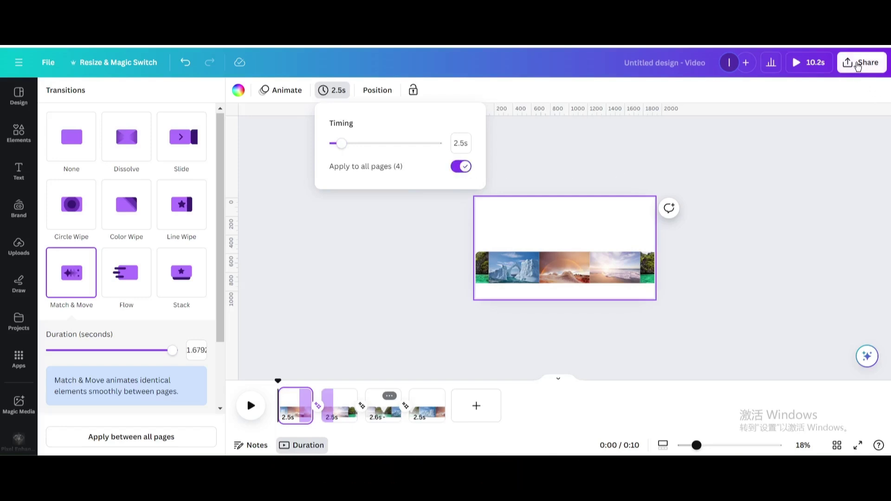
Download all four pages as a 1080p MP4 video
left_click(858, 65)
left_click(694, 326)
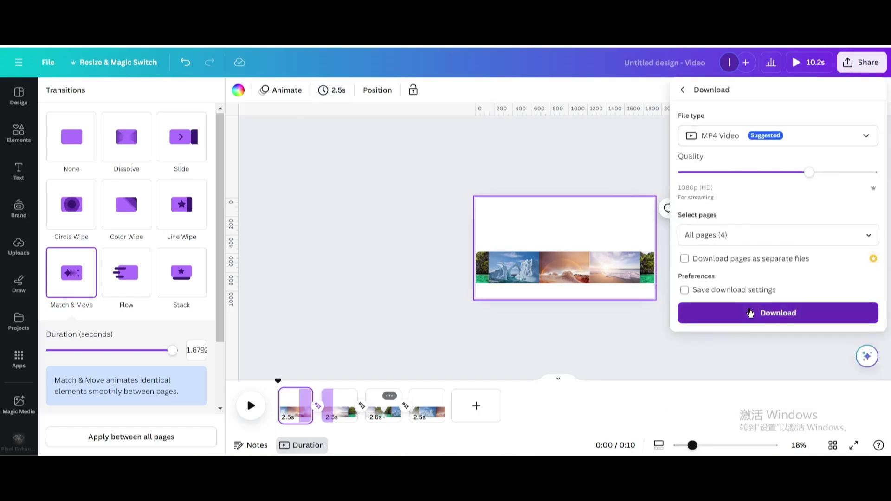
left_click(750, 312)
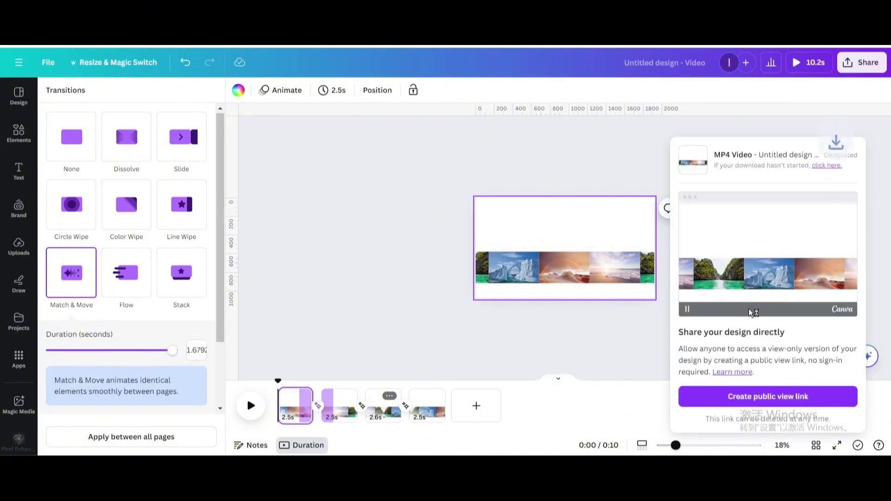
Upload the downloaded MP4 video to the design's uploads
left_click_drag(738, 72, 144, 232)
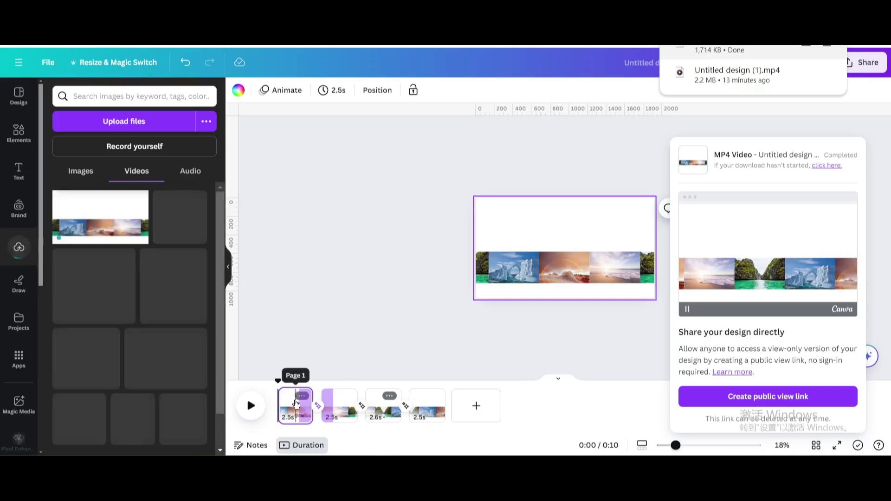
left_click(420, 317)
Enlarge the first page's photo strip and shift it so the rainbow photo sits in the middle of the page
left_click(506, 273)
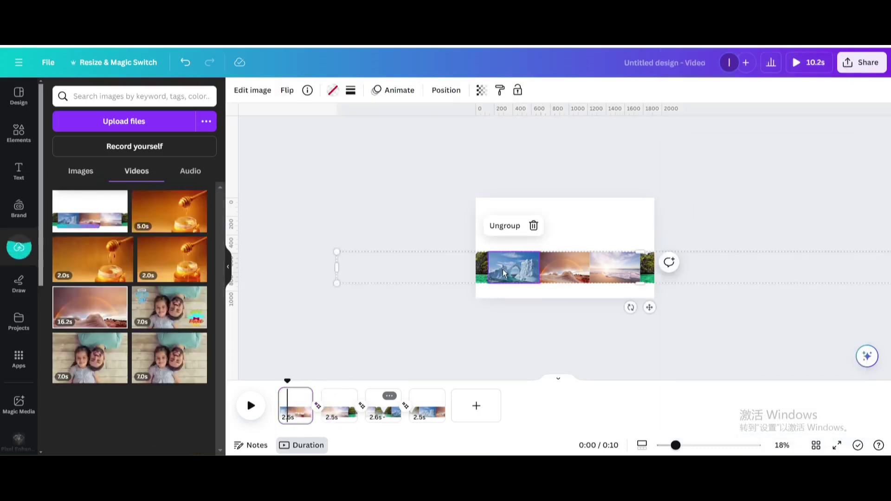
left_click_drag(338, 251, 14, 241)
left_click_drag(298, 268, 513, 264)
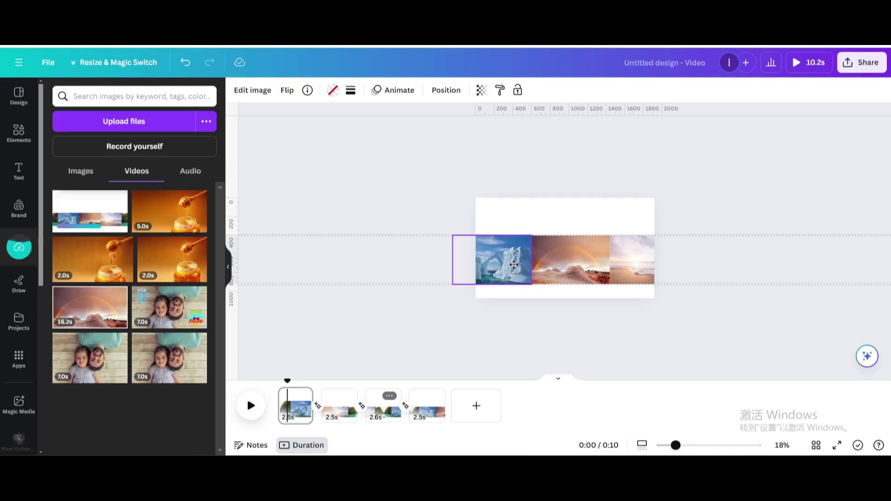
left_click_drag(515, 264, 515, 268)
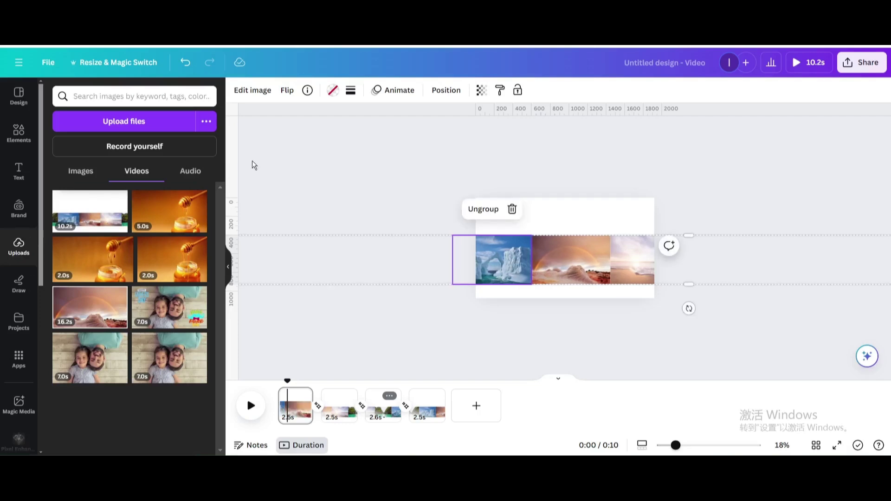
Add a square shape to the first page
left_click(19, 141)
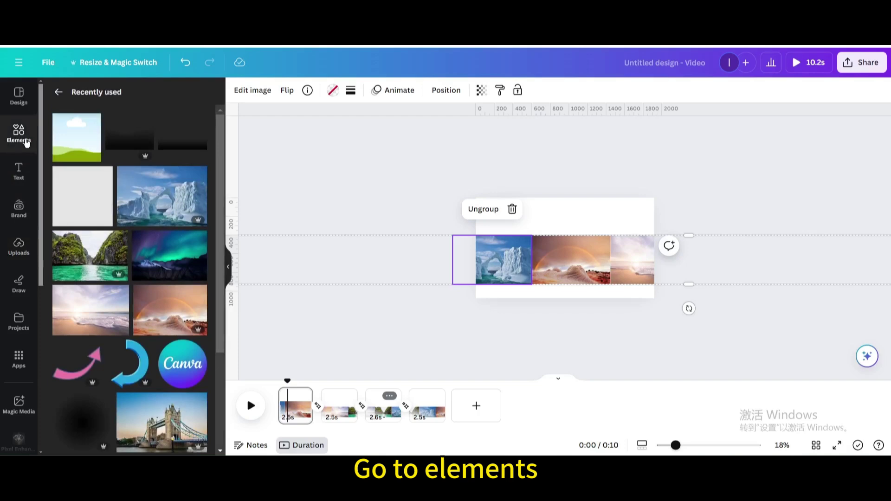
left_click(57, 93)
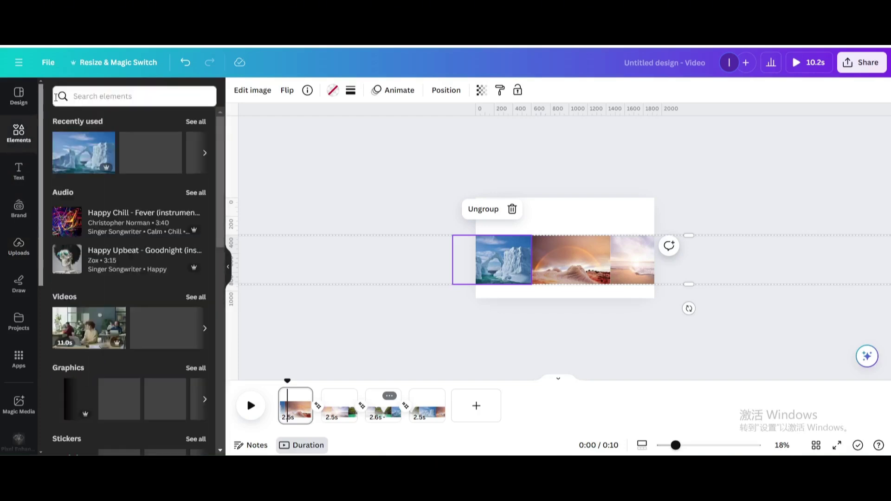
scroll(86, 270, "down", 4)
scroll(87, 270, "up", 4)
scroll(86, 271, "down", 8)
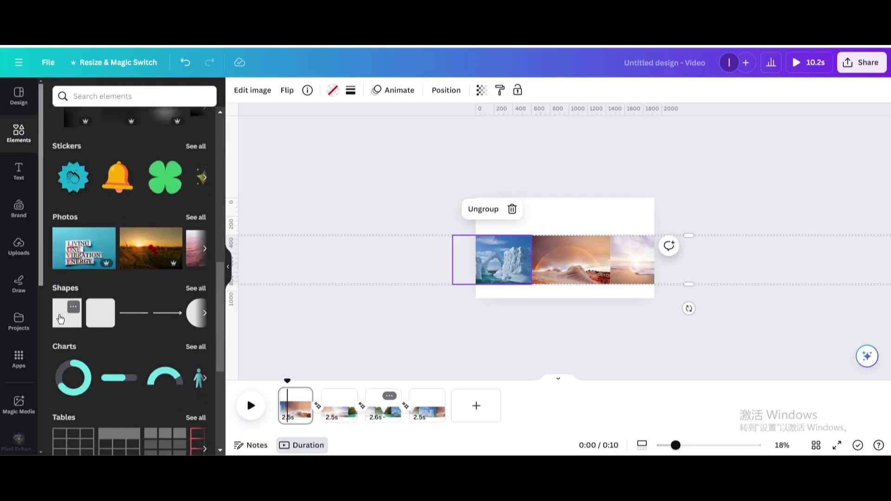
left_click(61, 320)
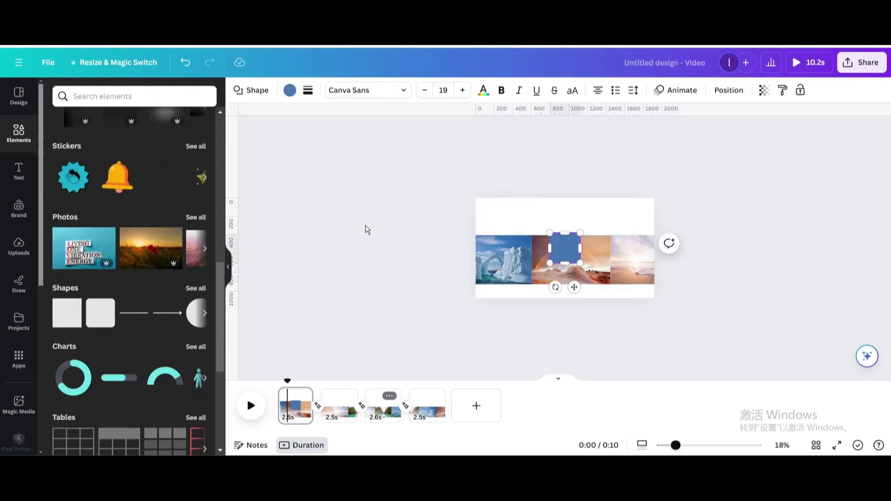
Give the square a solid border with a weight of 24 and set its fill to no colour
left_click(308, 90)
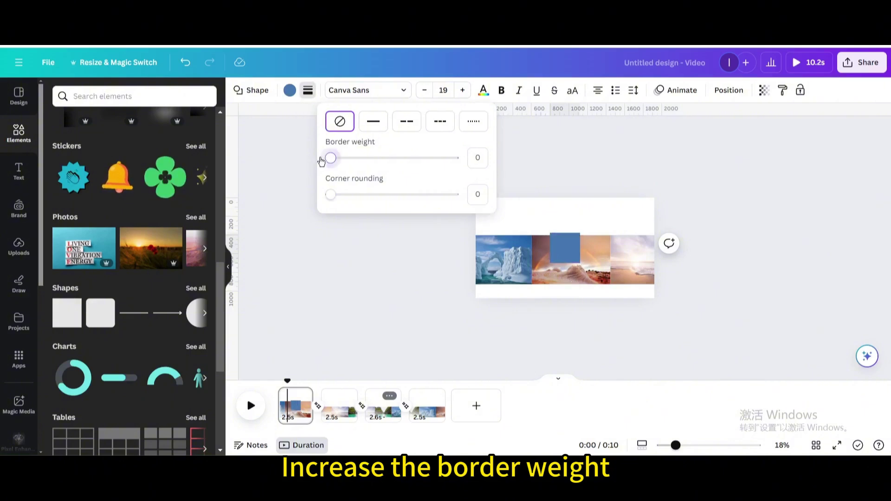
left_click_drag(333, 162, 361, 162)
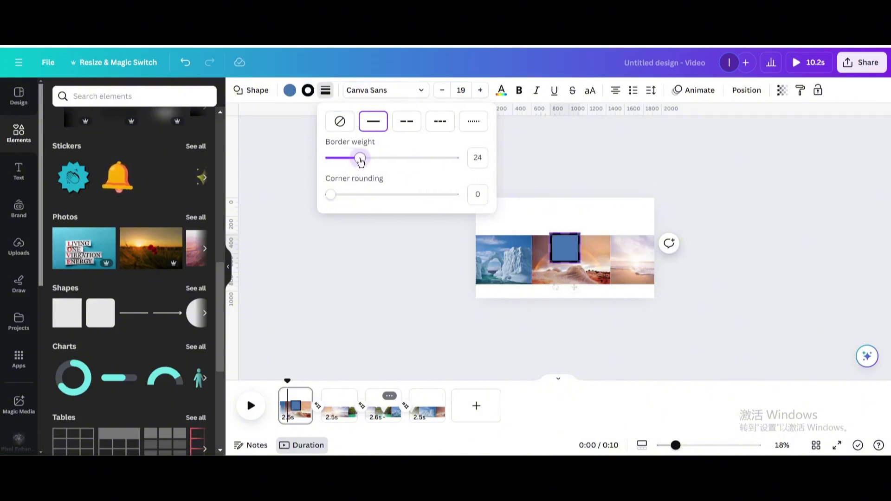
left_click(290, 90)
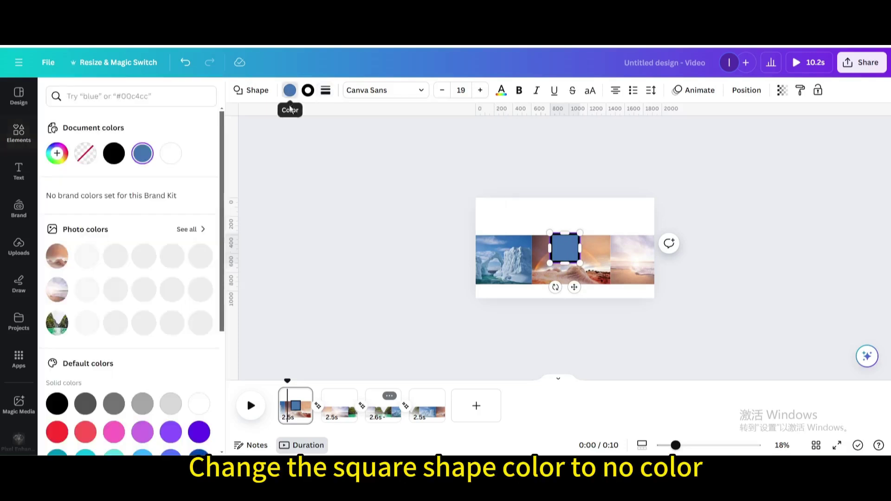
left_click(90, 158)
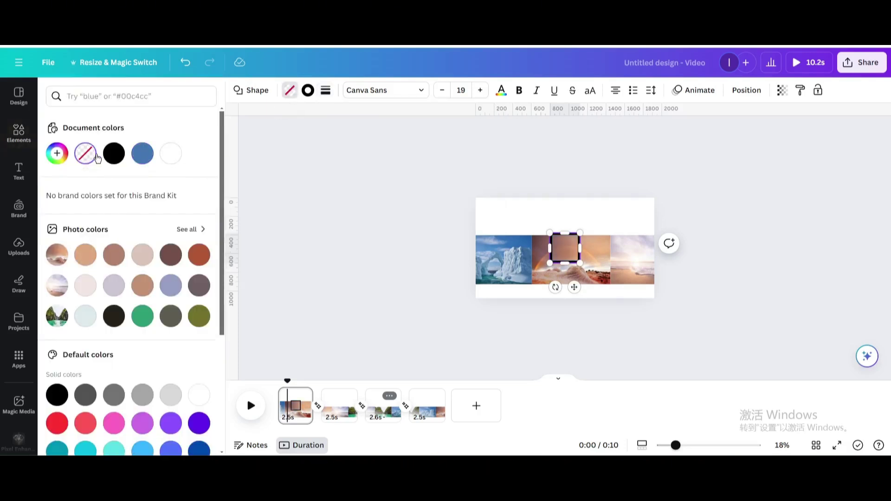
Colour the square's border with the grey-to-white gradient and add black as a third gradient colour
left_click(311, 91)
scroll(158, 331, "down", 5)
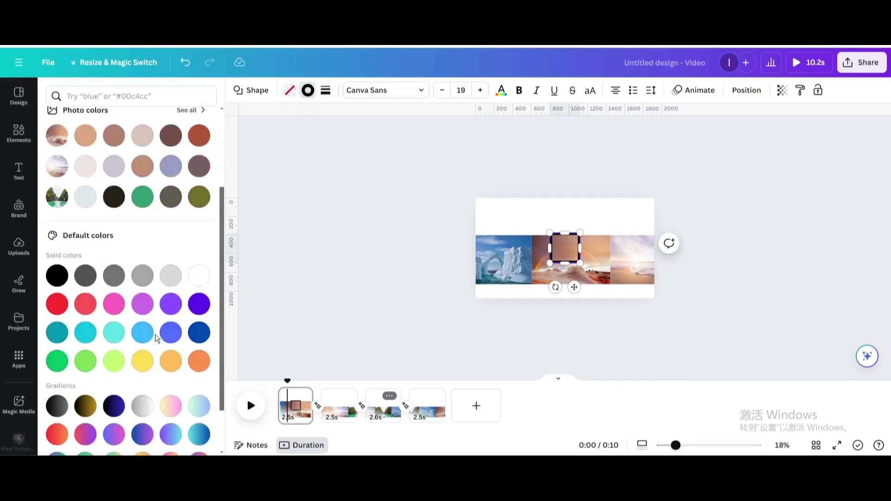
scroll(155, 334, "down", 1)
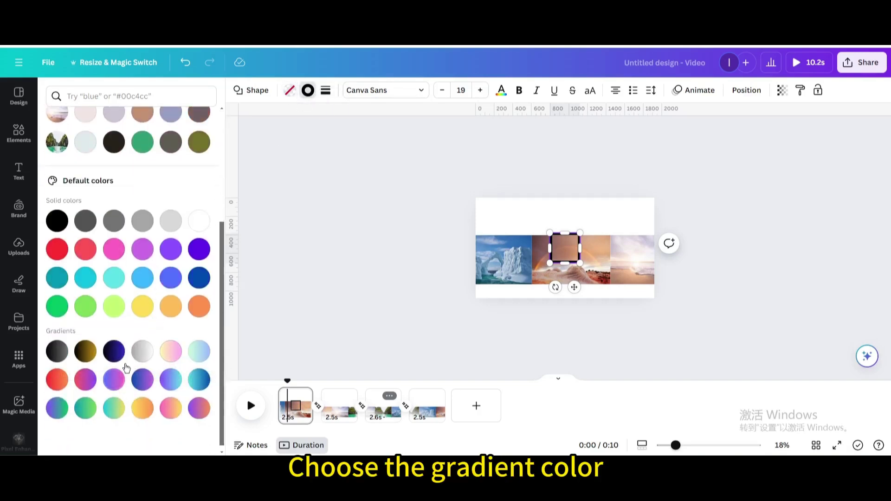
left_click(142, 351)
scroll(120, 329, "up", 3)
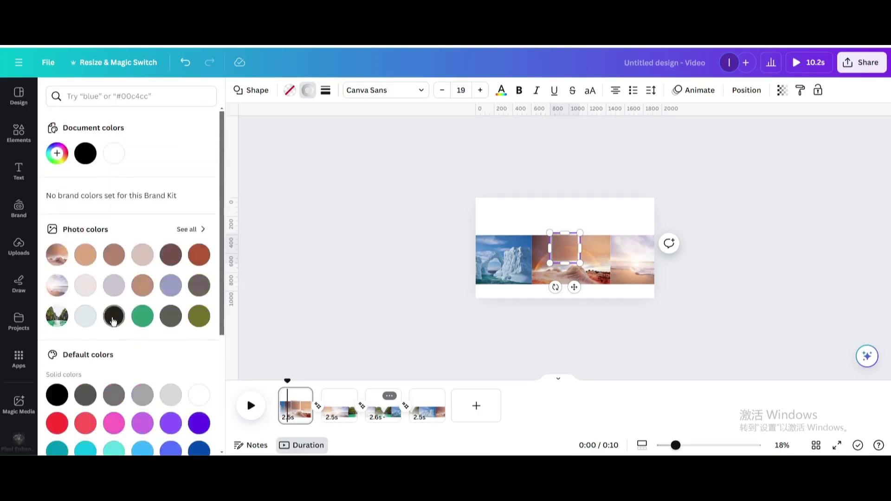
left_click(57, 155)
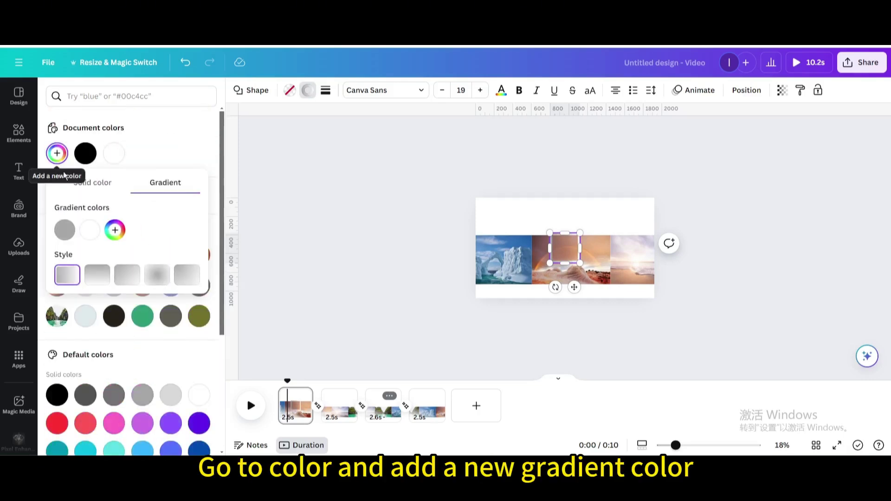
left_click(115, 230)
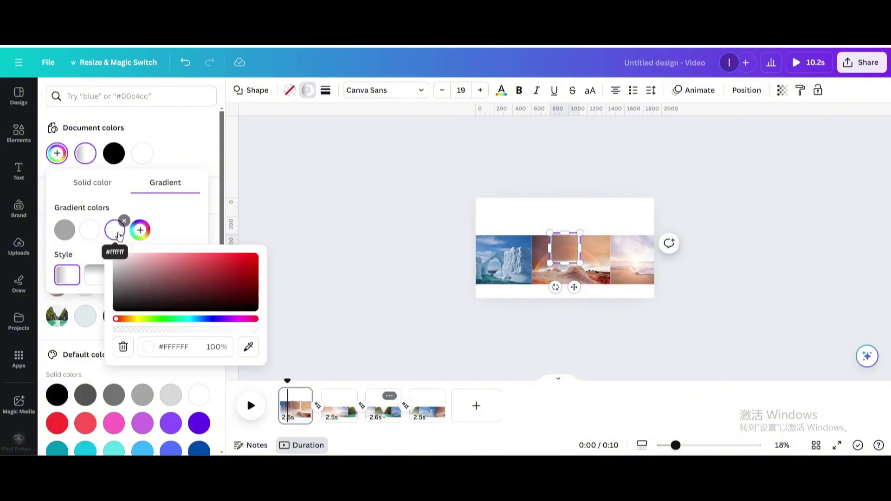
left_click_drag(116, 259, 117, 327)
left_click(157, 201)
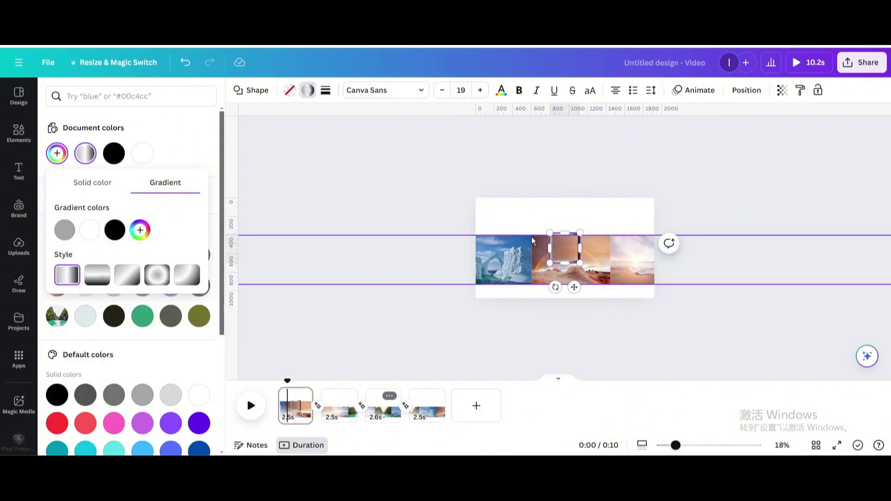
Resize and move the gradient-bordered square so it exactly frames the rainbow photo in the middle
left_click_drag(547, 235, 531, 235)
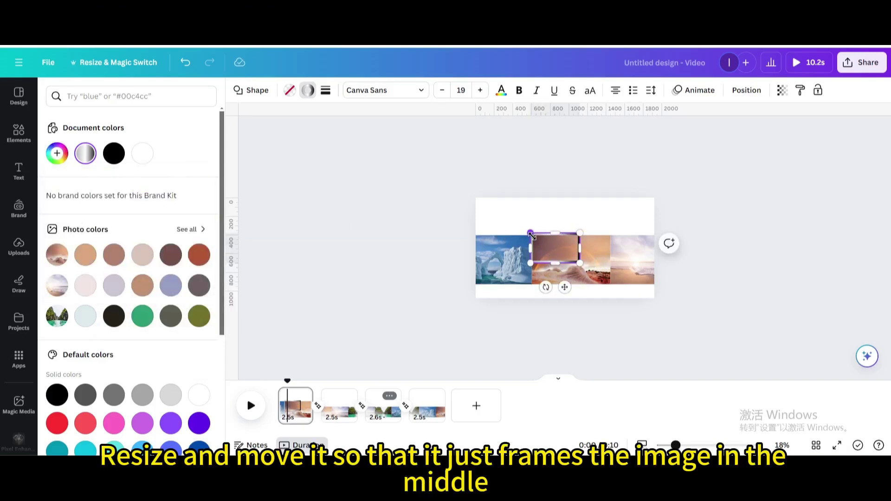
scroll(532, 242, "up", 5)
left_click_drag(595, 278, 656, 321)
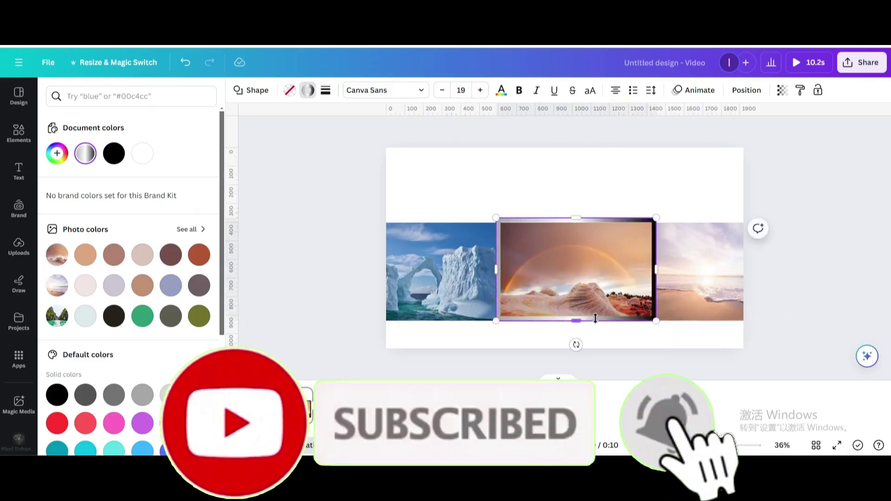
left_click_drag(589, 286, 589, 288)
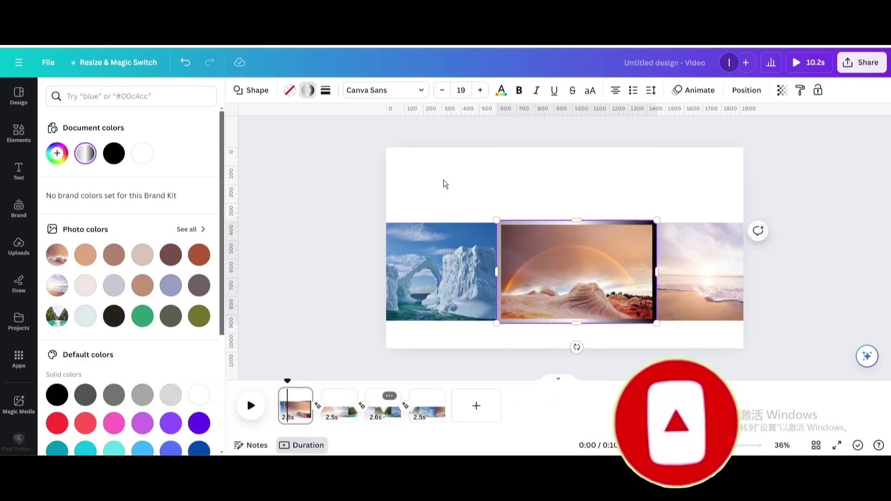
left_click(444, 180)
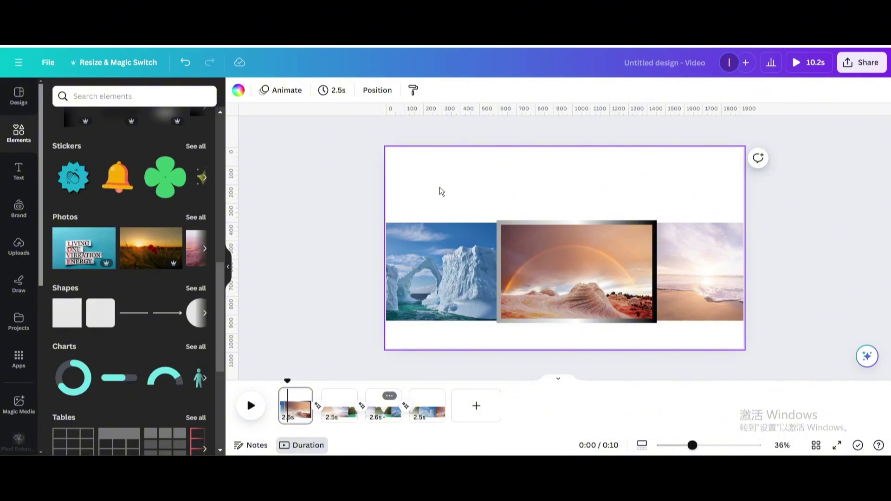
Add another square and stretch it to about 593 × 1080 px, covering the page area left of the gradient frame
left_click(64, 327)
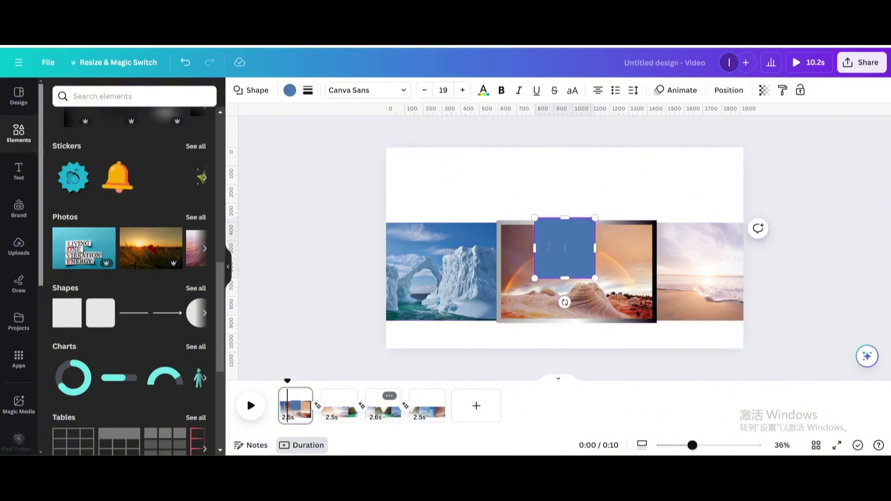
left_click(515, 182)
left_click(546, 228)
left_click_drag(547, 227, 397, 158)
left_click_drag(448, 178, 498, 183)
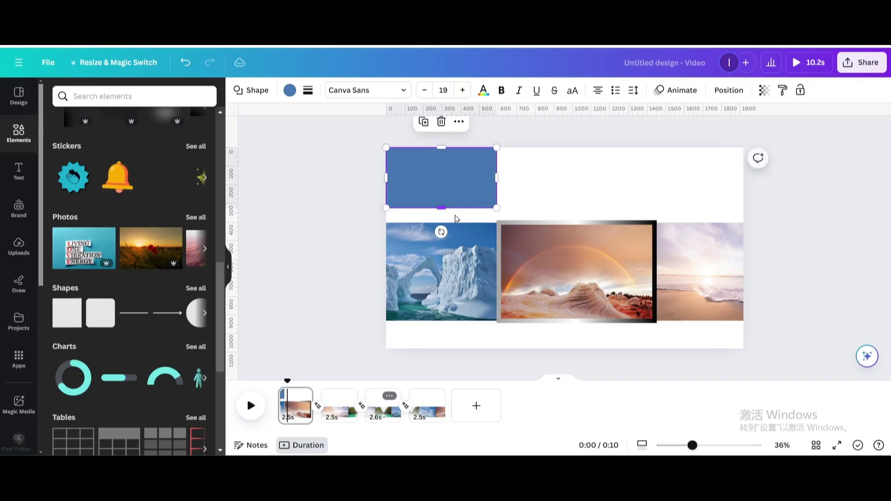
left_click_drag(443, 209, 448, 349)
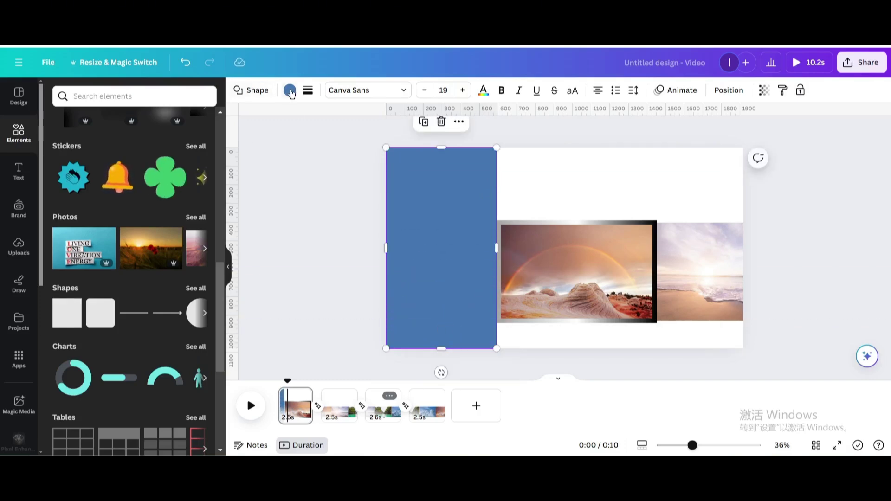
Fill the tall rectangle with white and place a duplicate of it against the gradient frame's right edge
left_click(290, 91)
left_click(142, 153)
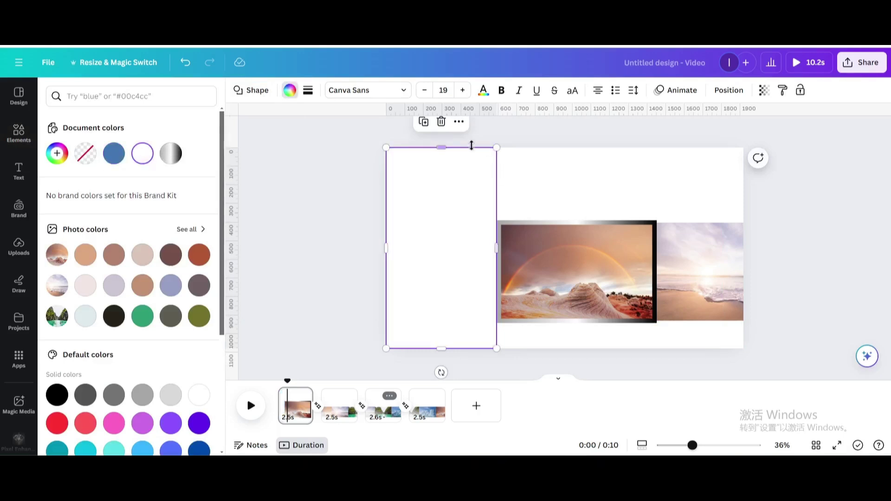
left_click(423, 121)
left_click_drag(475, 207, 702, 206)
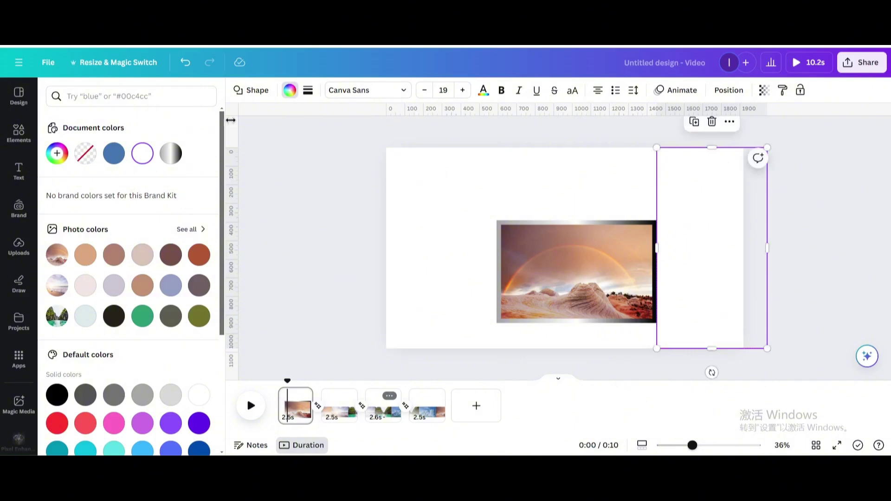
Group the two white rectangles with the gradient frame and copy the group from the first page
left_click(728, 90)
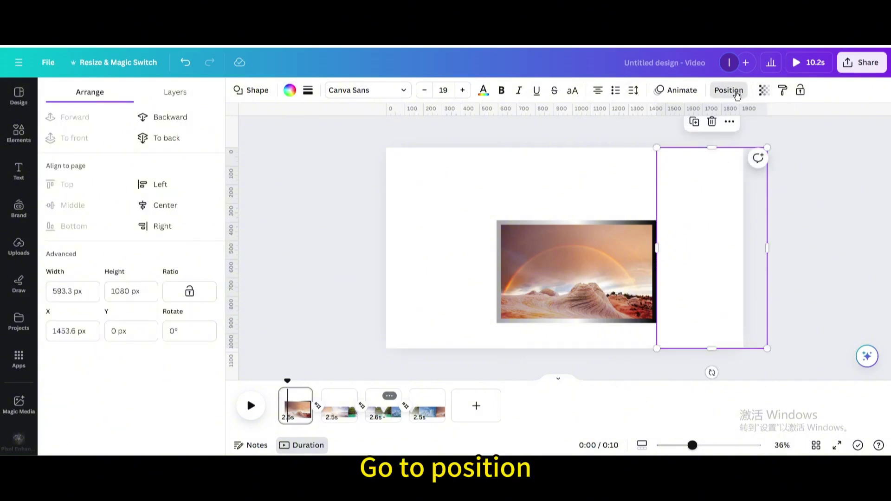
left_click(170, 92)
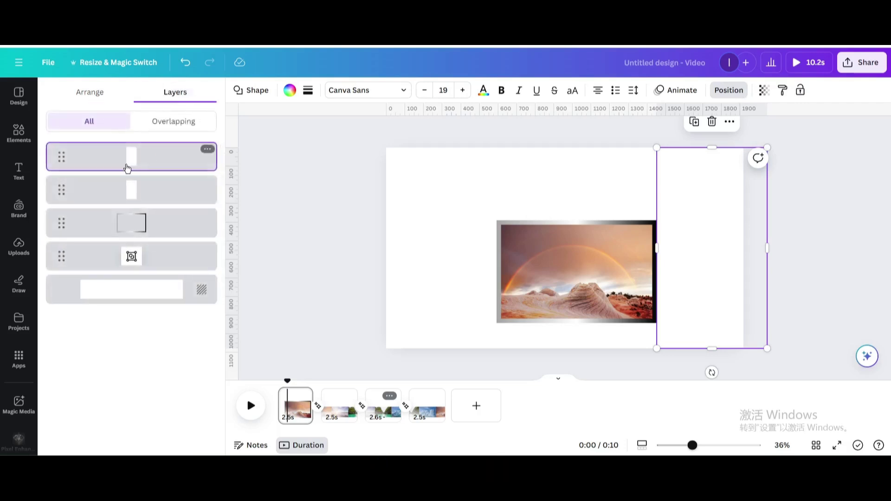
left_click(138, 195, "shift")
left_click(139, 222, "shift")
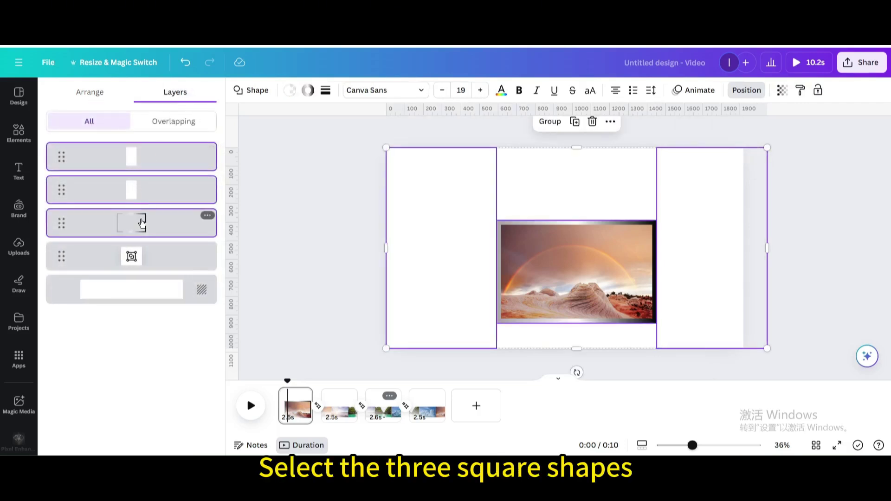
left_click(545, 123)
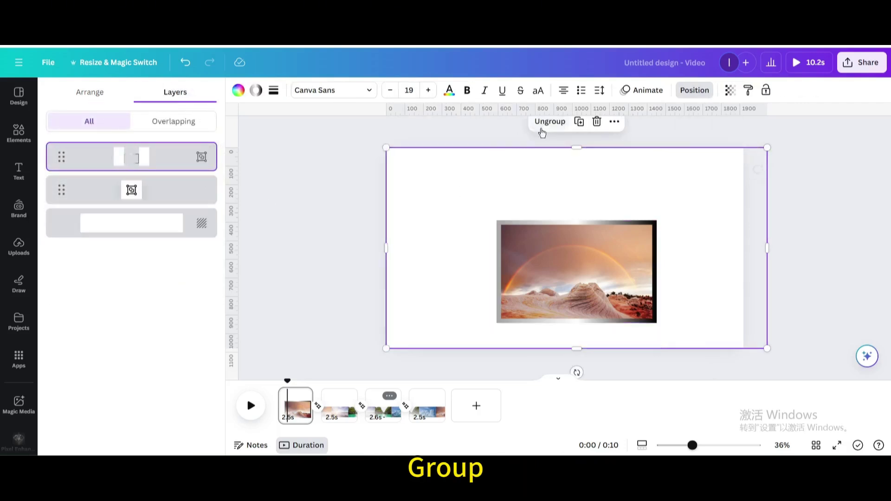
right_click(449, 187)
left_click(464, 183)
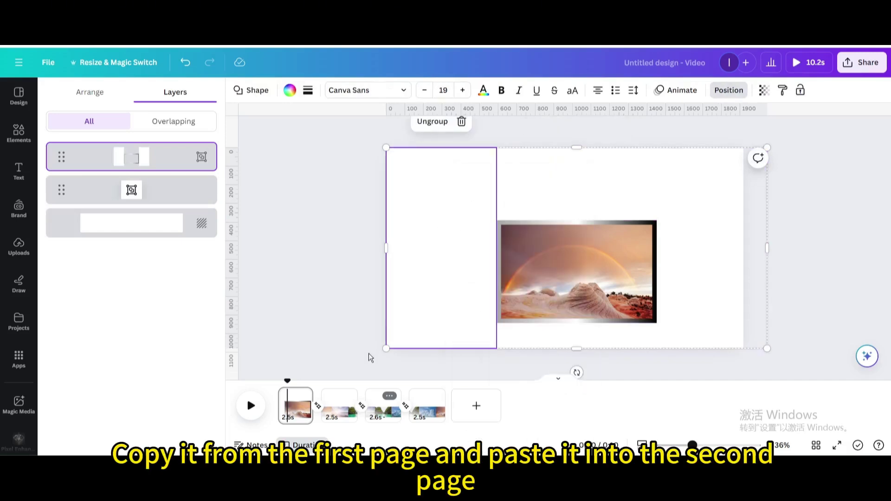
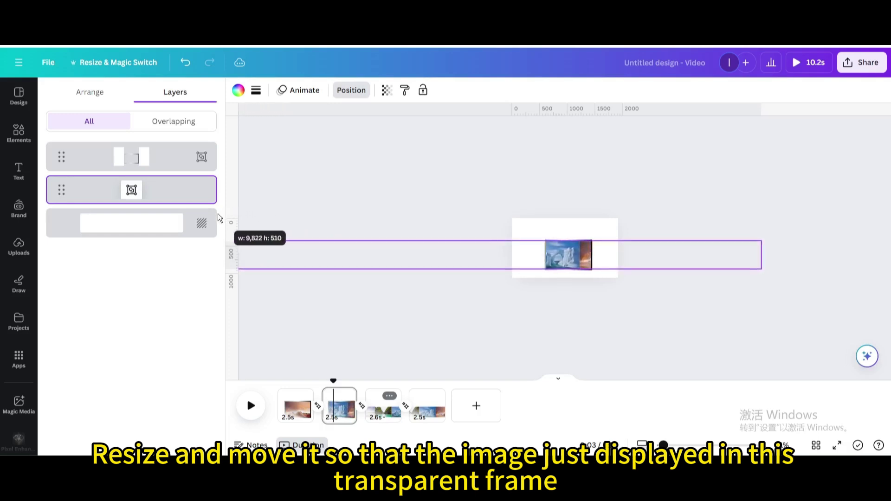
Enlarge and shift the second page's photo strip so the beach photo fills the gradient frame
left_click_drag(324, 263, 424, 259)
key("ctrl+plus")
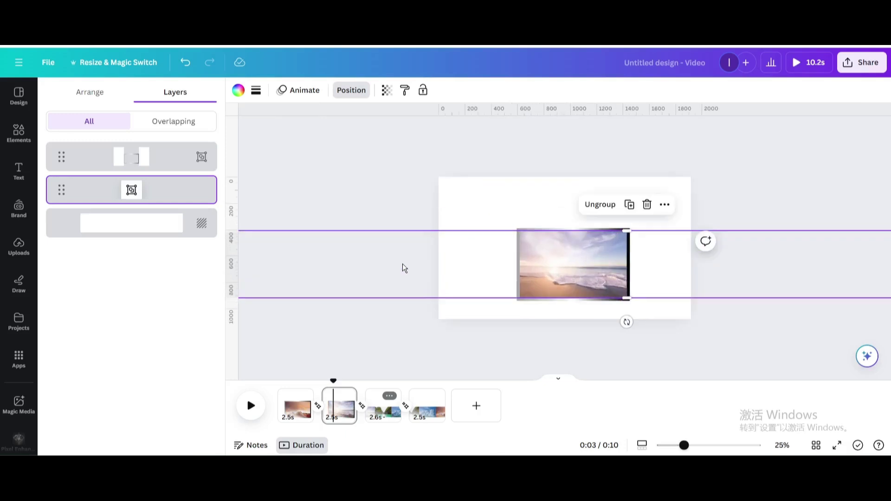
left_click(458, 185)
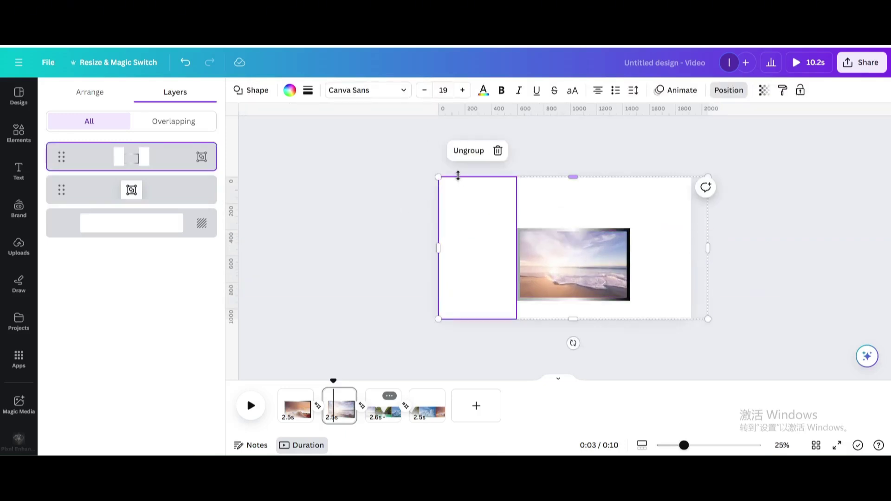
Copy the white-rectangle and gradient-frame group from the second page and paste it onto the third page
right_click(456, 192)
left_click(469, 181)
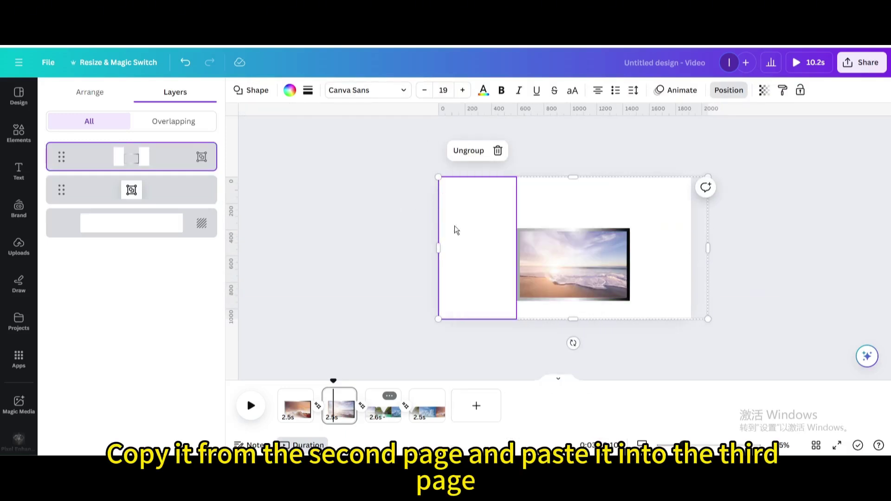
left_click(383, 407)
right_click(495, 218)
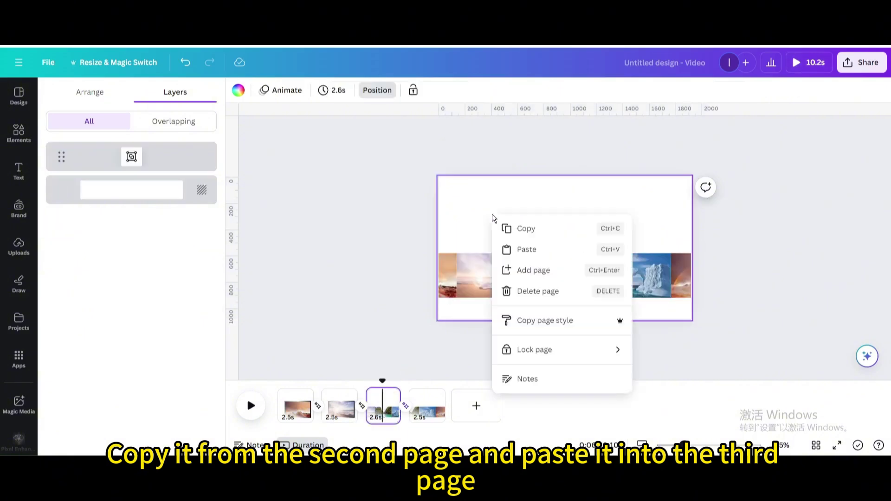
left_click(512, 252)
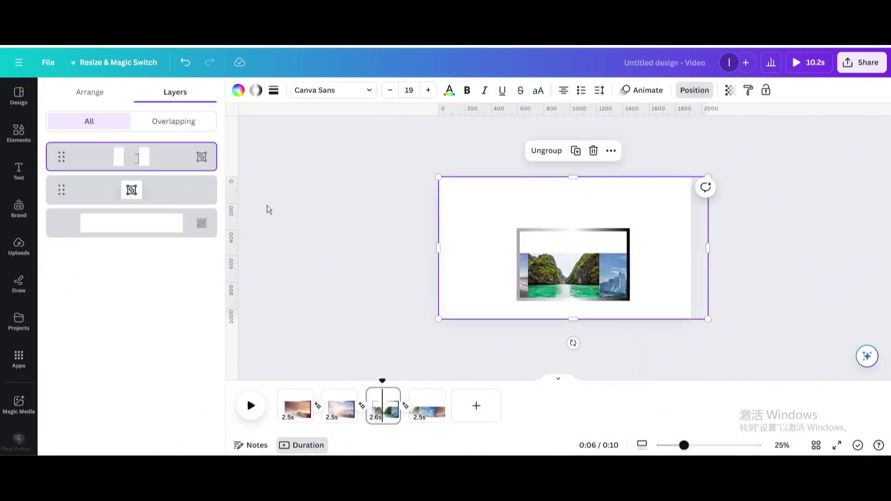
Enlarge and shift the third page's photo strip so the green lagoon photo fills the gradient frame
left_click(316, 260)
scroll(320, 255, "down", 5)
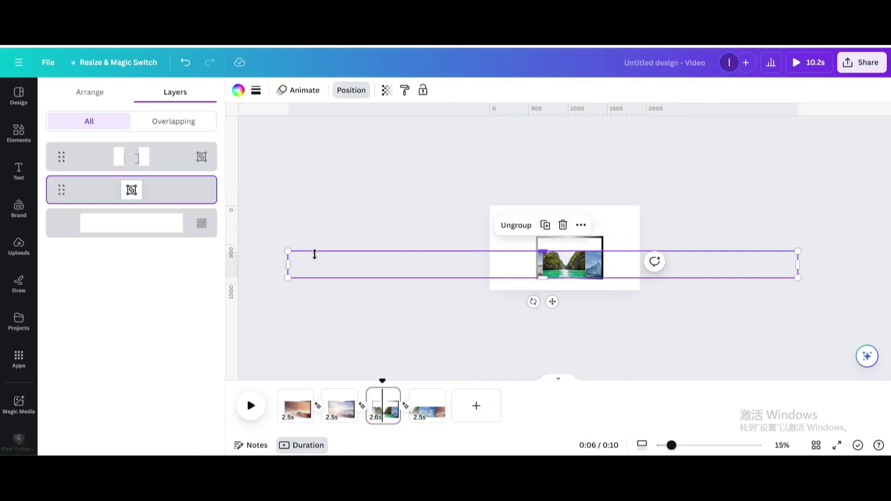
left_click_drag(287, 251, 32, 209)
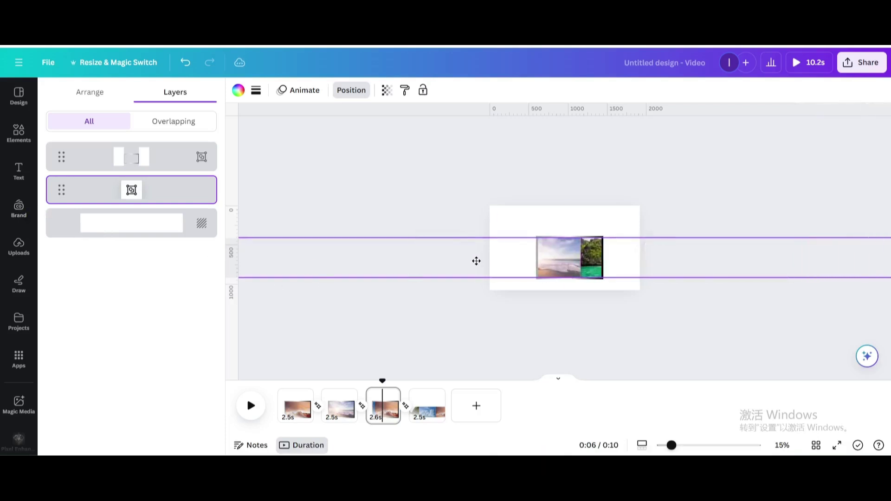
left_click(429, 265)
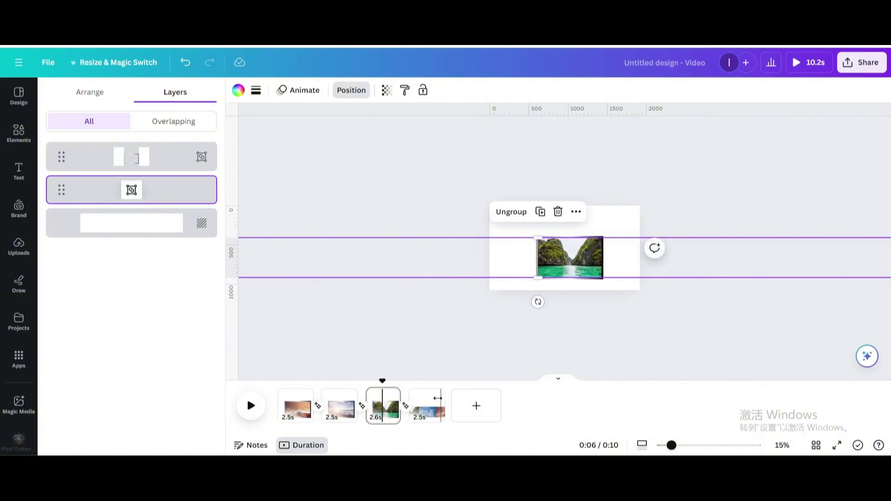
Copy the white-rectangle and gradient-frame group from the third page and paste it onto the fourth page
left_click(508, 230)
right_click(507, 227)
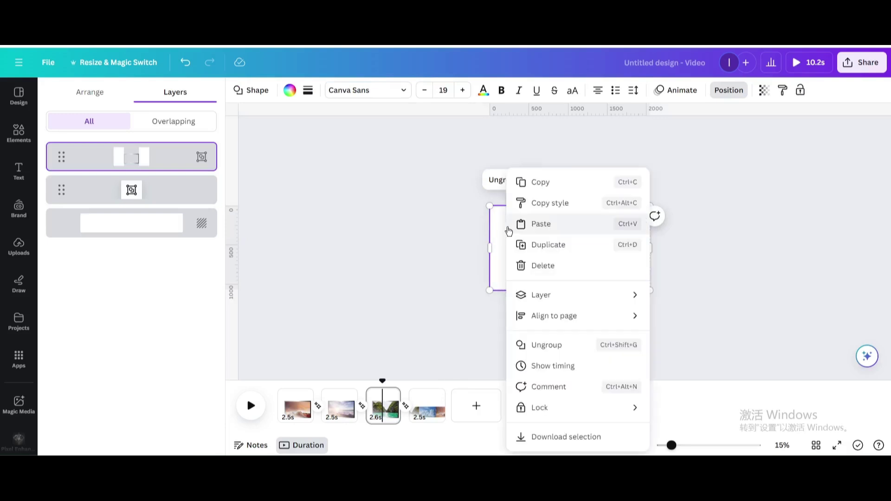
left_click(520, 181)
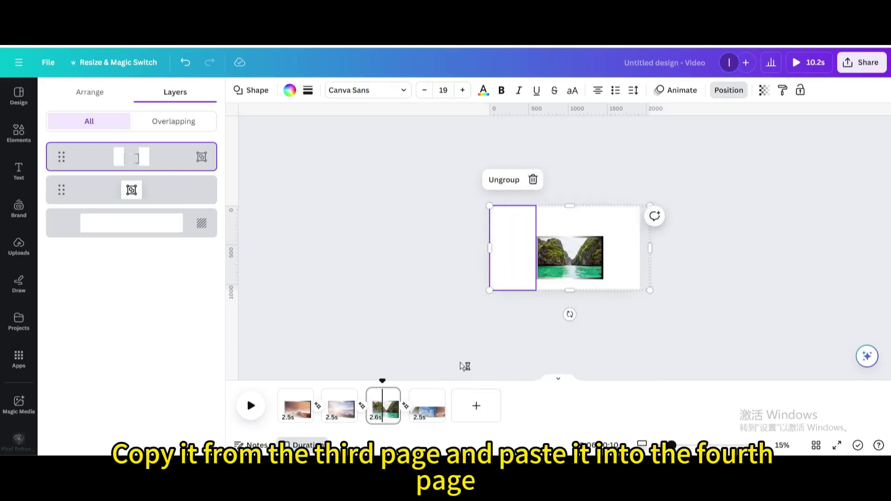
left_click(423, 414)
right_click(511, 232)
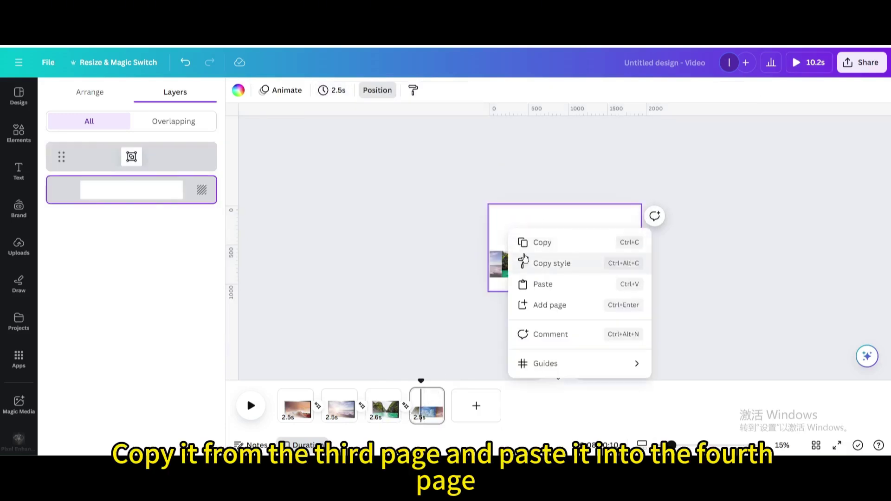
left_click(527, 285)
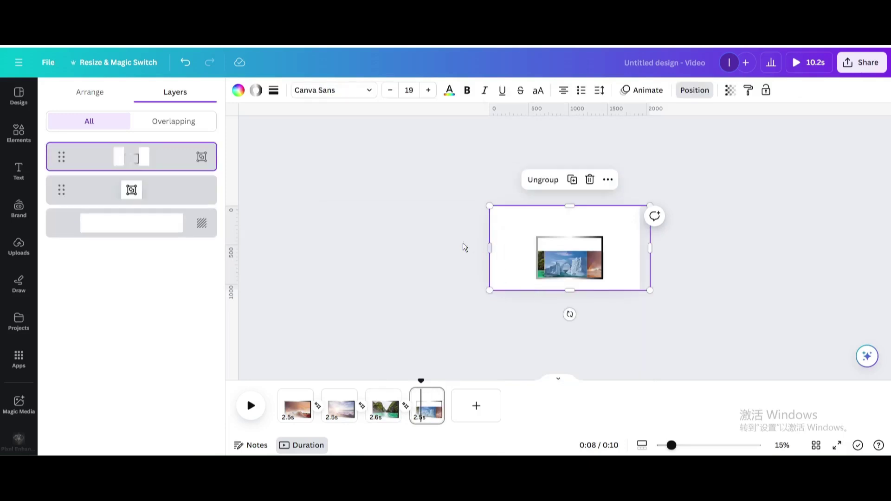
Enlarge and shift the fourth page's photo strip so the iceberg photo fills the gradient frame
left_click(191, 199)
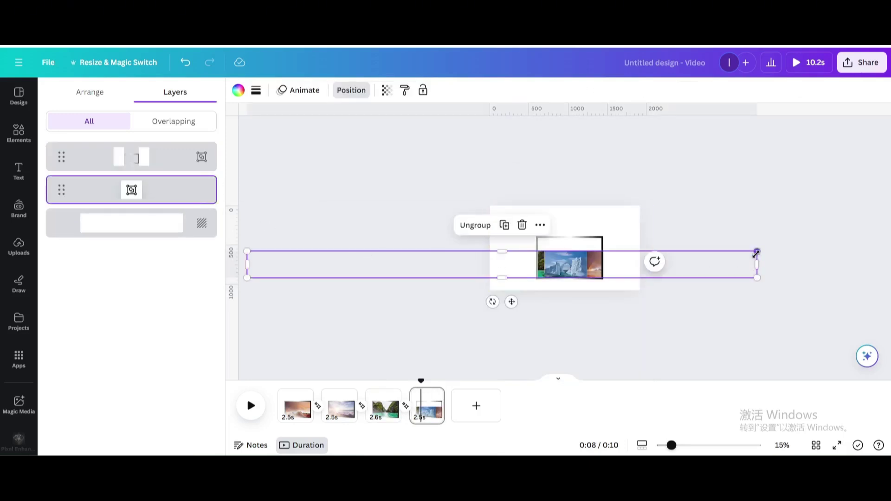
left_click_drag(756, 251, 889, 235)
key("ctrl+minus")
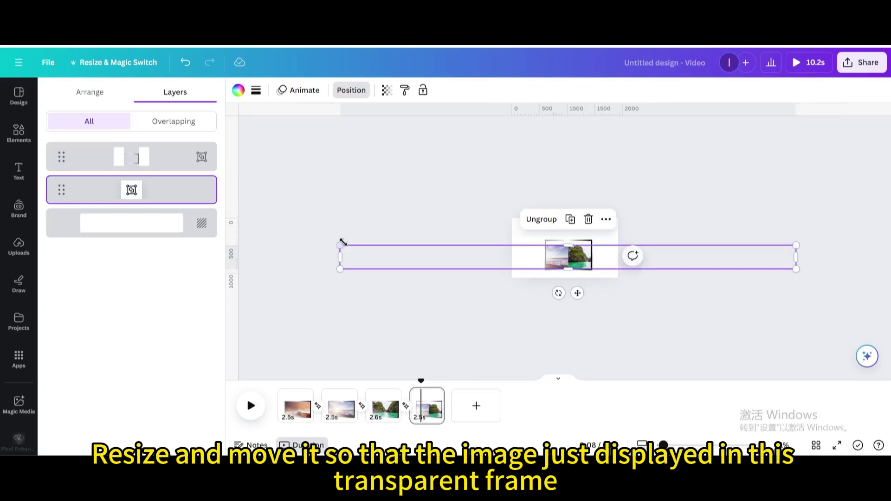
left_click_drag(335, 244, 251, 241)
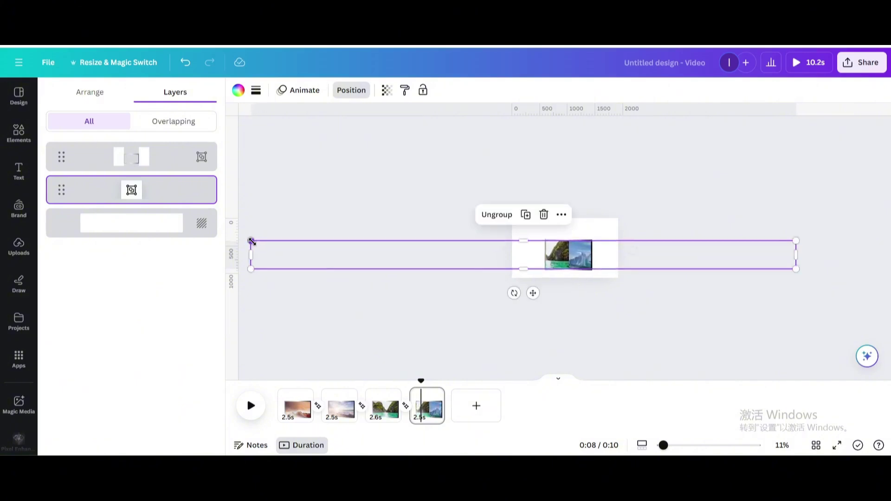
mouse_move(569, 260)
left_mouse_down()
mouse_move(692, 260)
mouse_move(557, 262)
left_mouse_up()
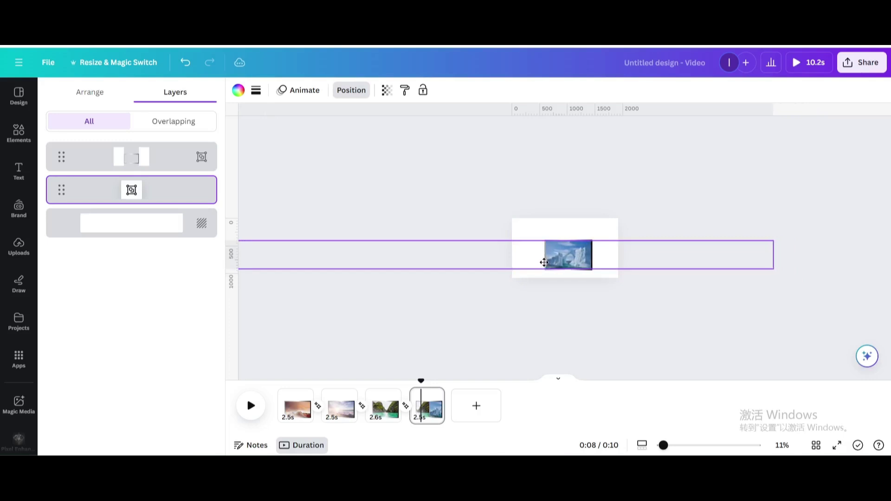
left_click_drag(544, 262, 544, 262)
scroll(491, 316, "up", 3)
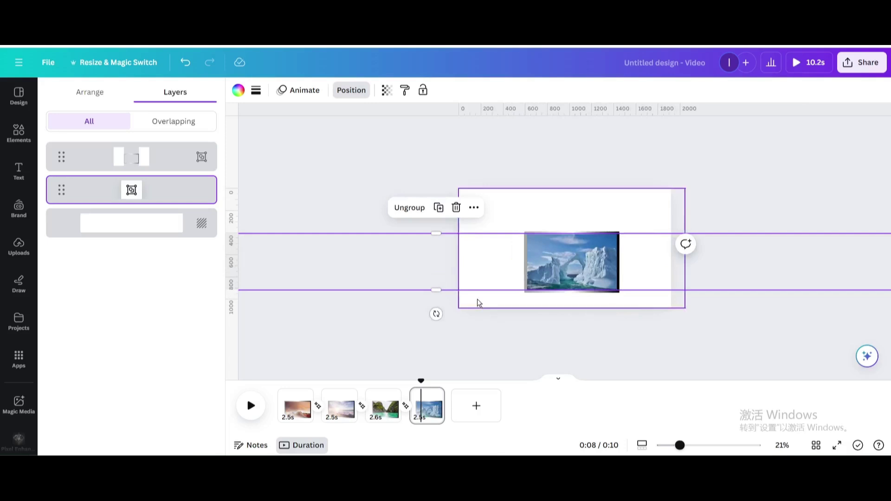
left_click(521, 200)
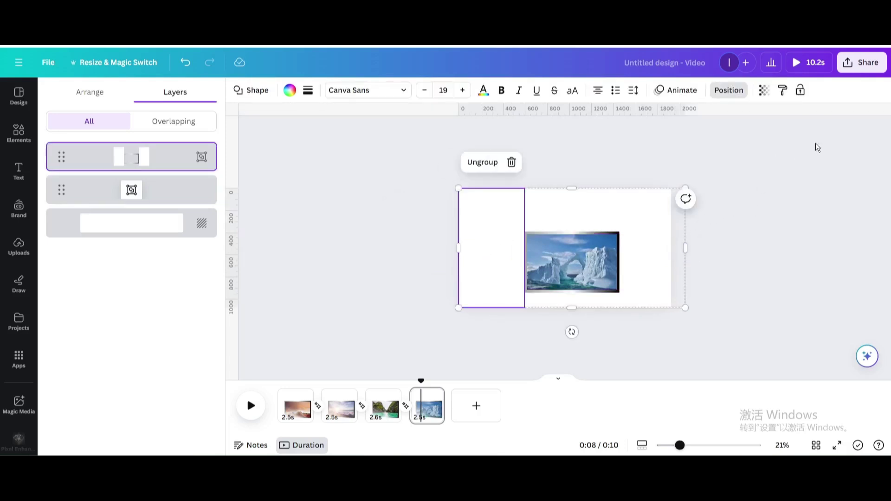
Download all four pages as a 1080p MP4 video and add the downloaded Untitled design (1).mp4 to the uploaded videos
left_click(846, 65)
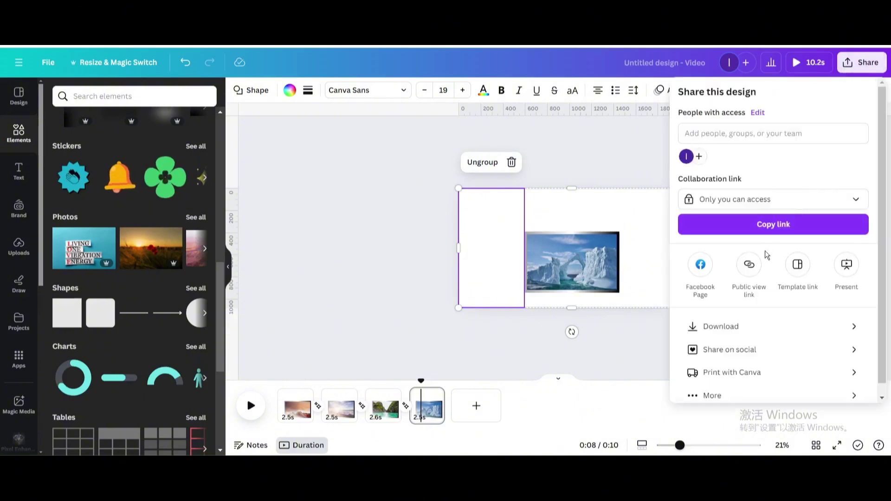
left_click(710, 327)
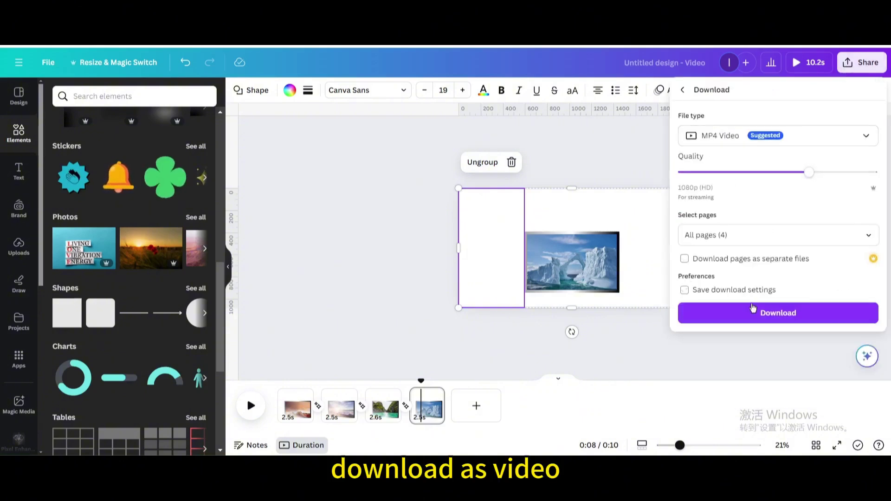
left_click(753, 310)
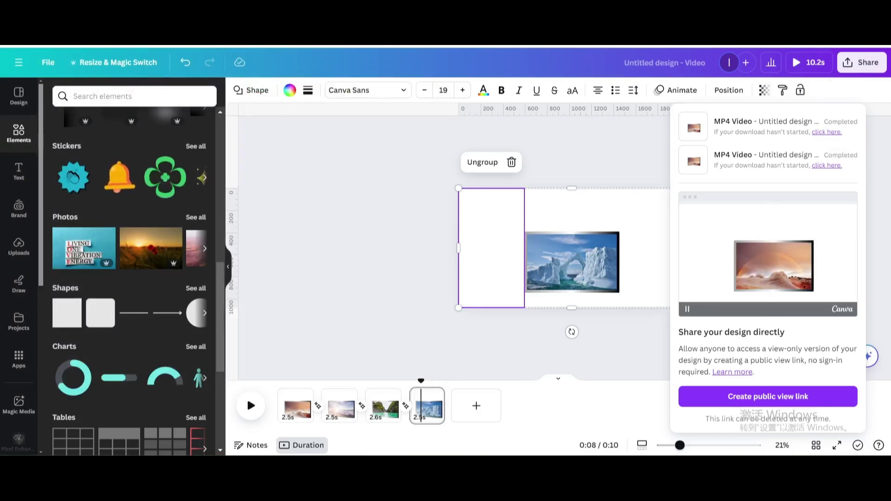
left_click(822, 46)
left_click_drag(732, 67, 118, 310)
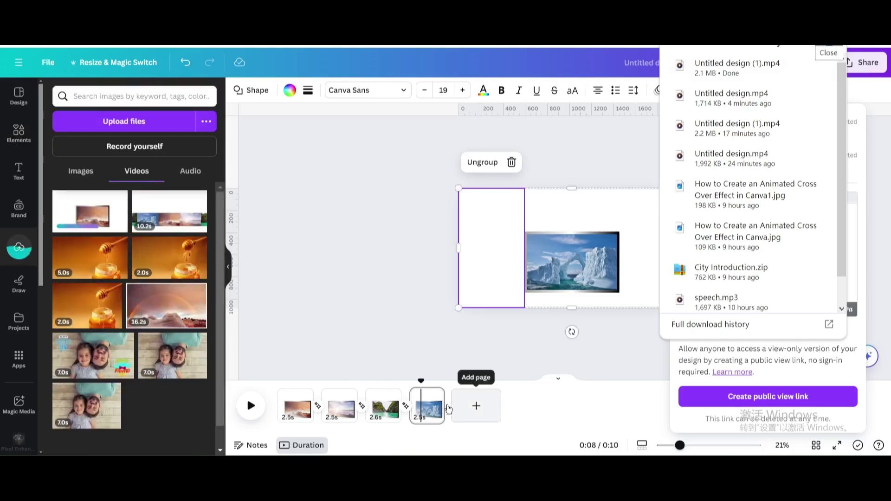
Select all four pages in the timeline and delete them
left_click(426, 410)
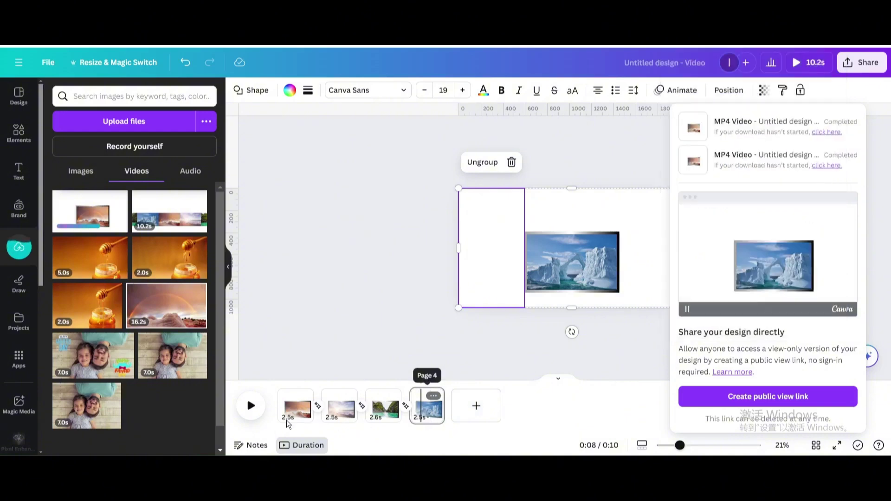
left_click(286, 419)
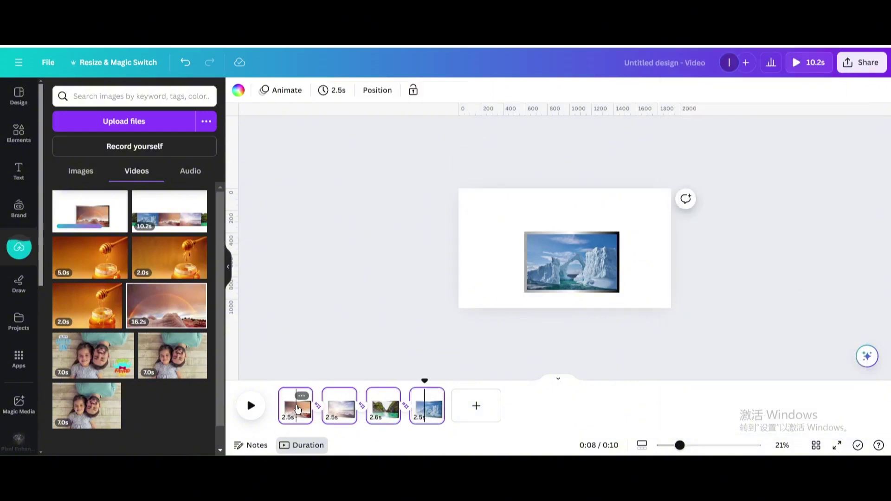
right_click(298, 409)
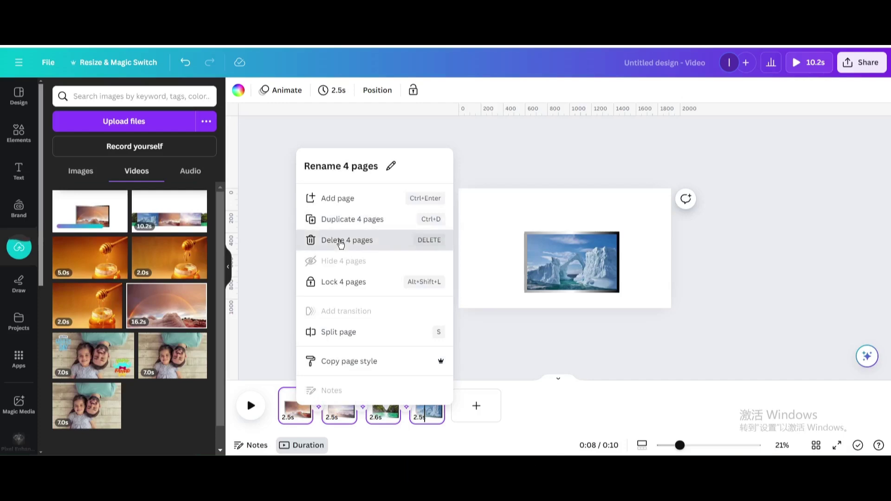
left_click(341, 242)
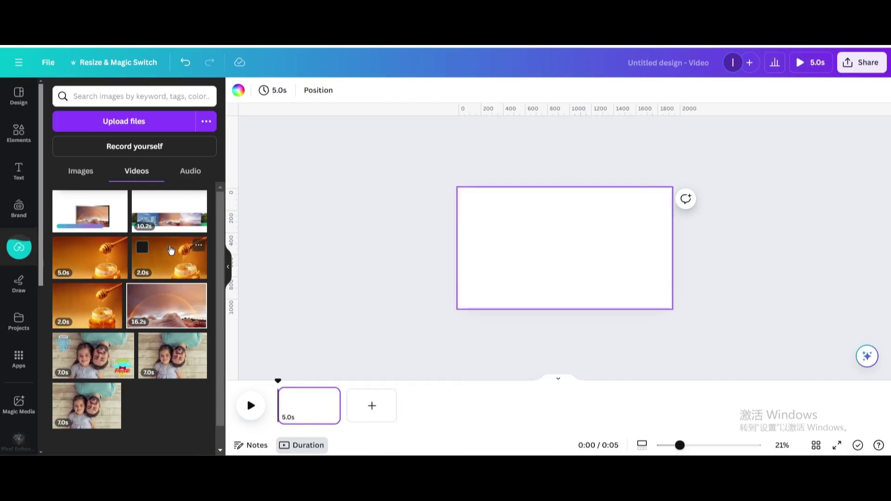
Add the uploaded full-strip video to the blank page, crop off its white areas and enlarge it to the page width
left_click(161, 207)
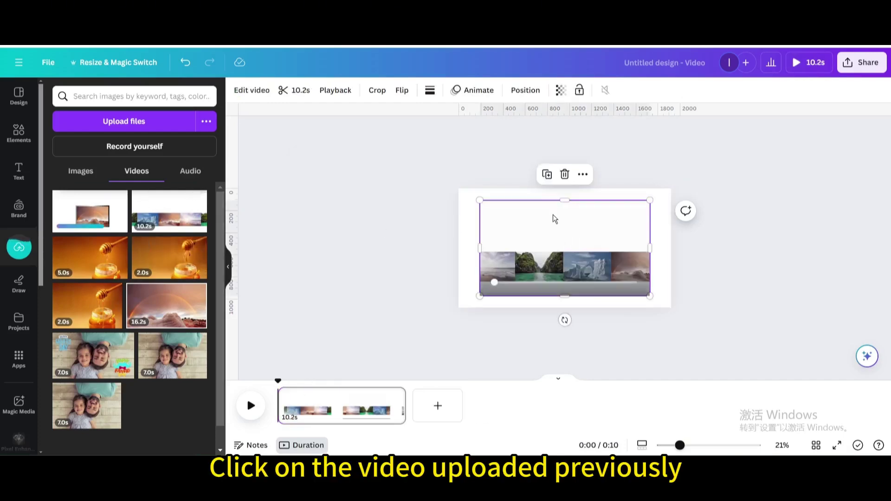
left_click_drag(563, 198, 559, 251)
left_click_drag(567, 298, 522, 269)
left_click_drag(629, 278, 670, 285)
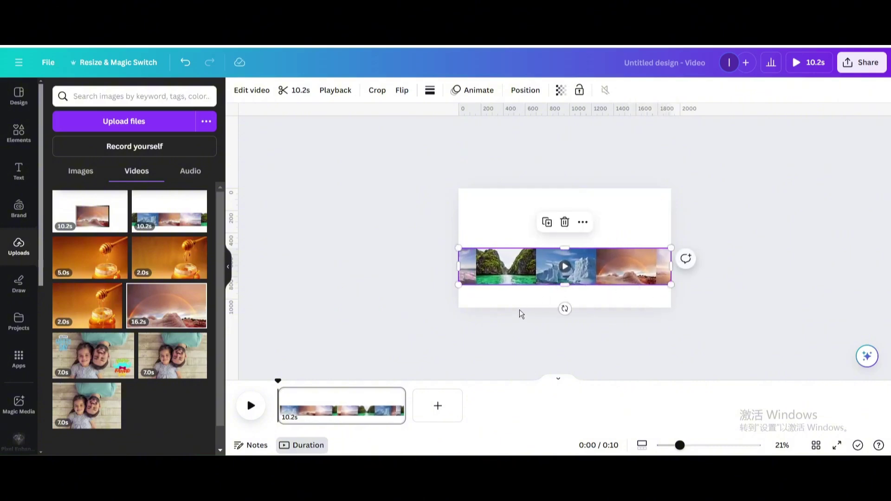
scroll(519, 308, "up", 5)
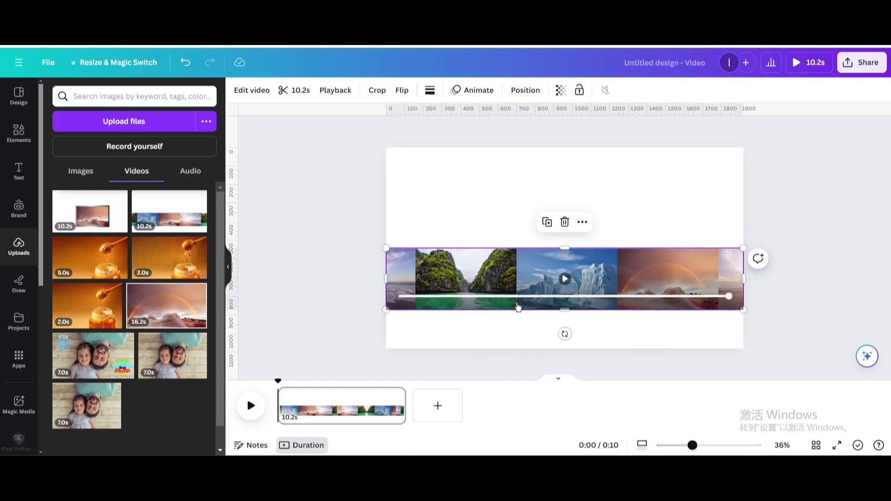
Add the uploaded framed-photo video and crop its blank margins to the gradient frame, about 689 × 449 px
left_click(90, 218)
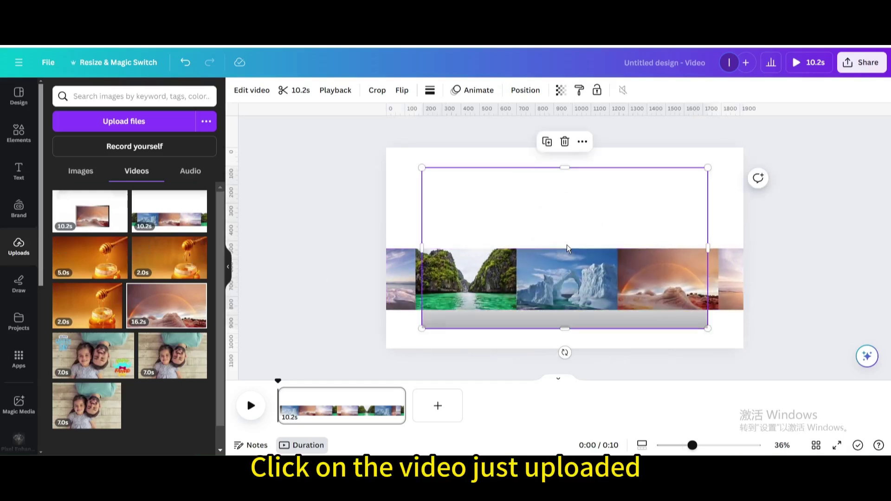
left_click_drag(563, 168, 564, 225)
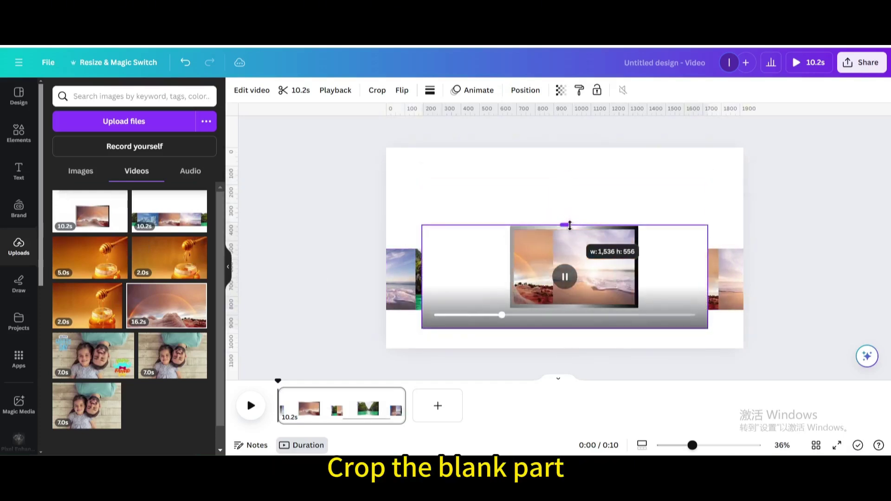
left_click_drag(708, 267, 637, 266)
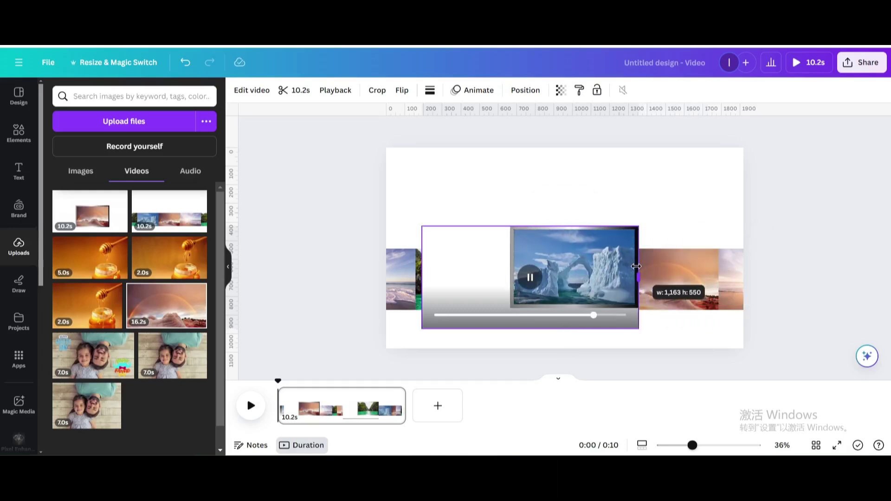
left_click_drag(422, 279, 510, 285)
left_click_drag(574, 329, 571, 314)
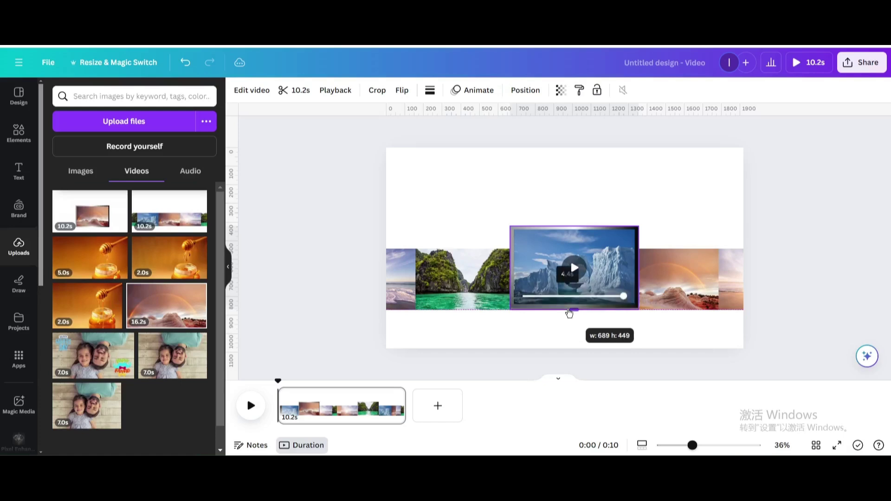
left_click(464, 338)
Enlarge the cropped framed-photo video and centre it over the photo strip video
left_click(539, 254)
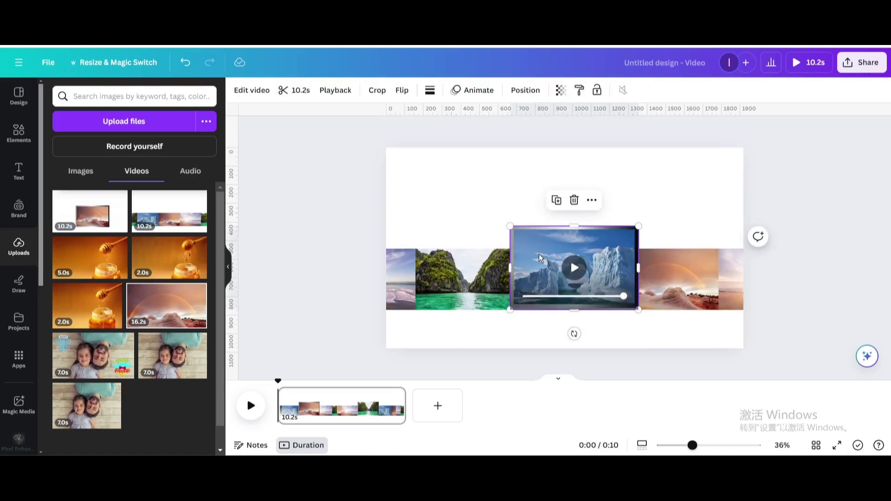
left_click_drag(539, 254, 537, 272)
left_click(561, 344)
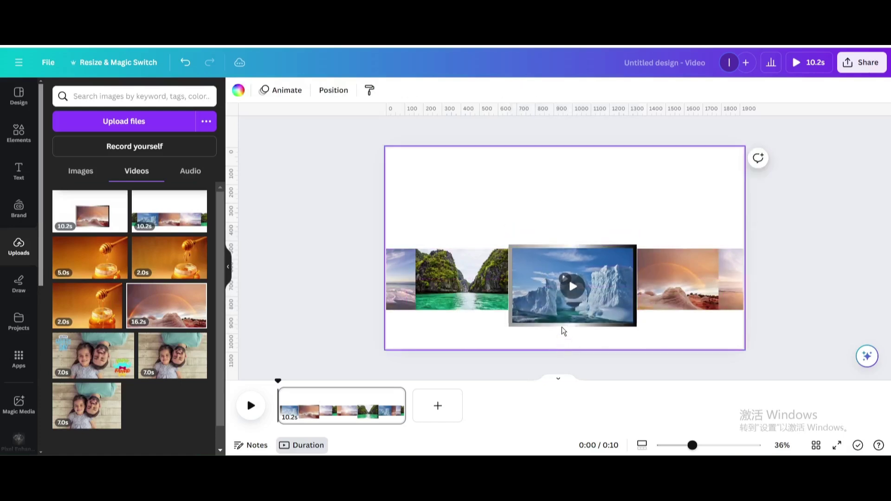
left_click(547, 278)
left_click_drag(509, 246, 529, 262)
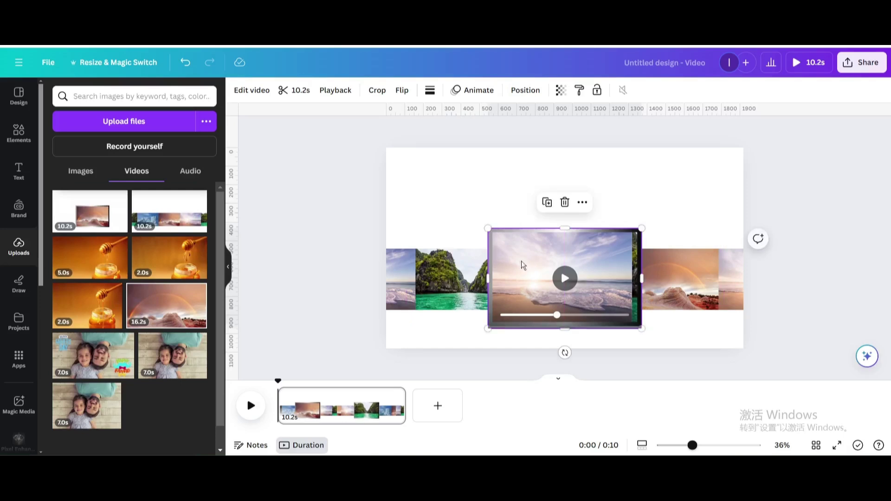
left_click(404, 187)
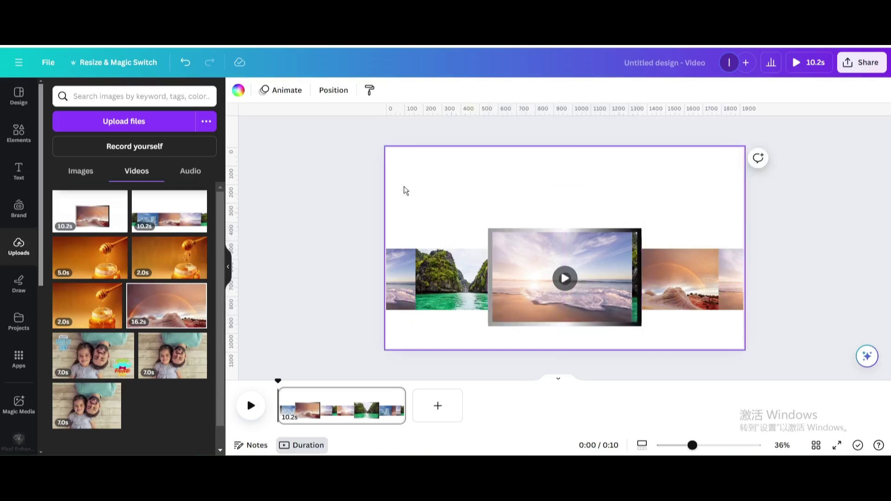
Set the page background to the default turquoise-to-dark-blue gradient
left_click(258, 93)
scroll(186, 255, "down", 2)
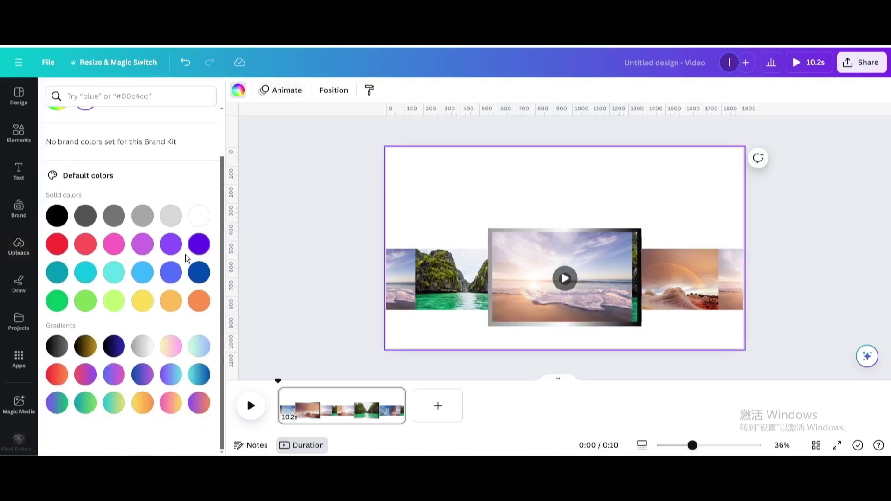
left_click(200, 374)
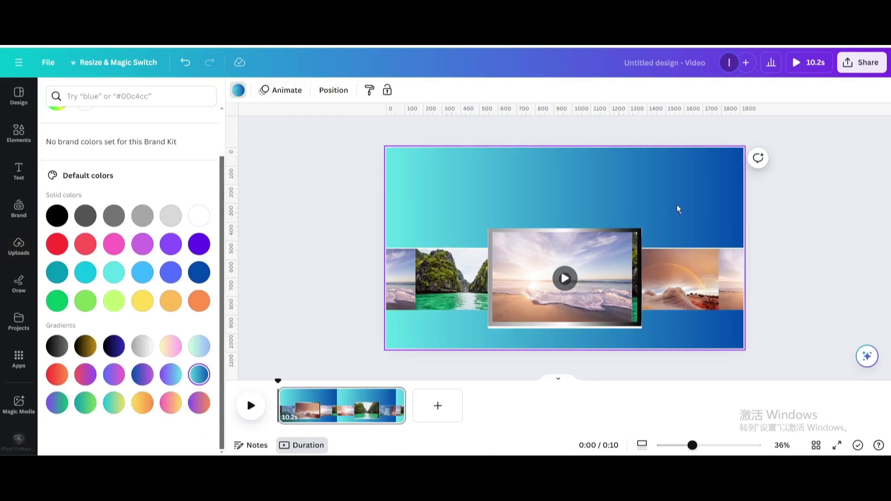
left_click(789, 242)
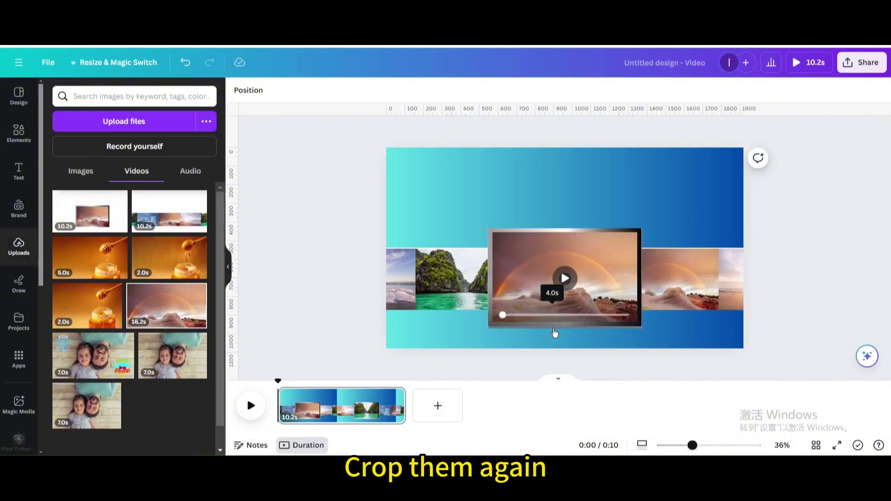
Crop the white slivers off the framed-photo video's bottom edge and the photo strip video's top edge
left_click(491, 240)
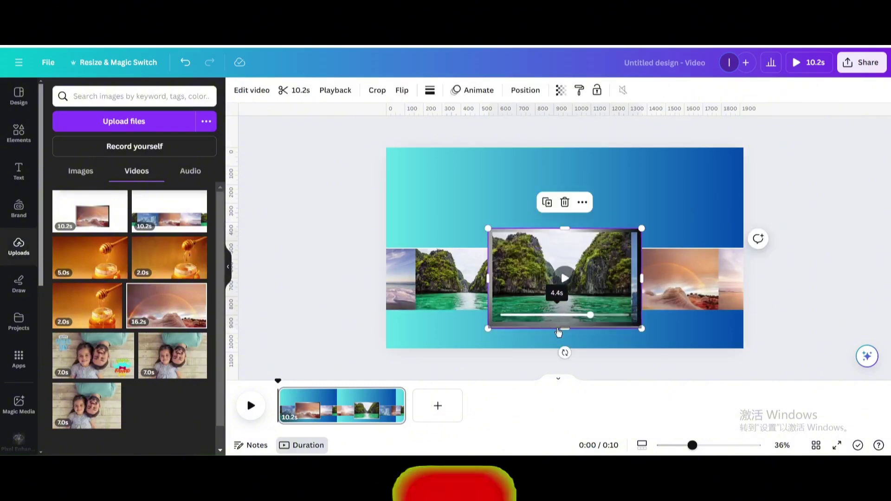
left_click_drag(565, 328, 561, 327)
left_click(709, 280)
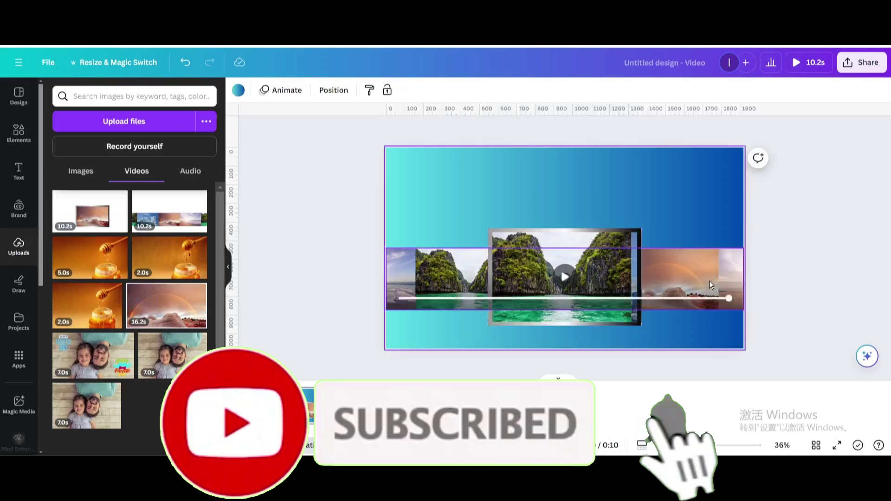
left_click(709, 281)
left_click_drag(565, 250, 571, 251)
left_click(857, 227)
Move the photo strip video and the framed-photo video up to the vertical centre of the page
left_click(420, 274)
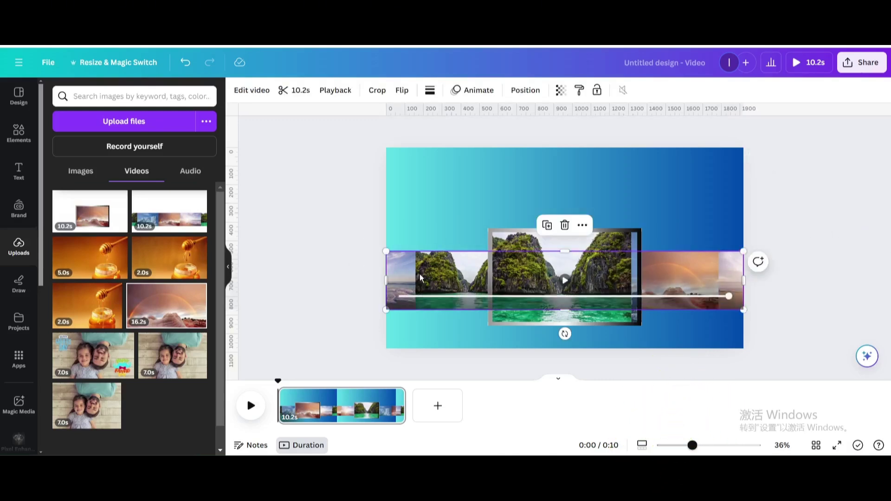
left_click_drag(419, 274, 418, 250)
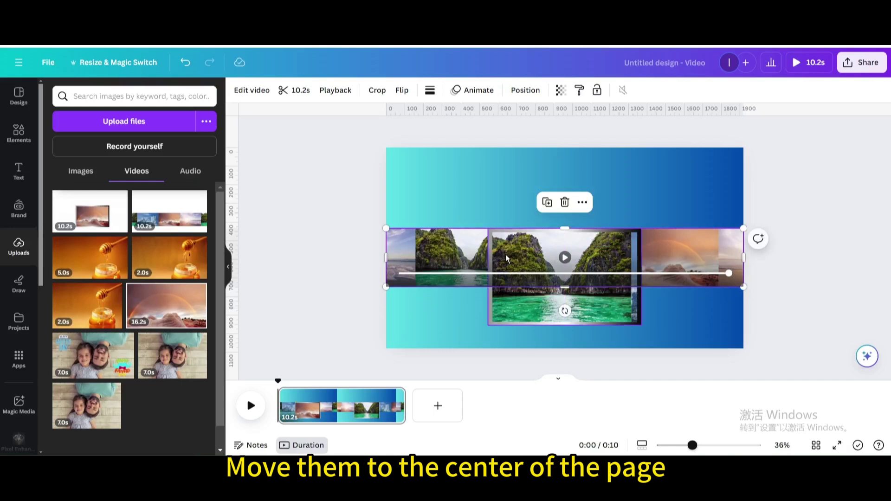
left_click_drag(506, 254, 506, 233)
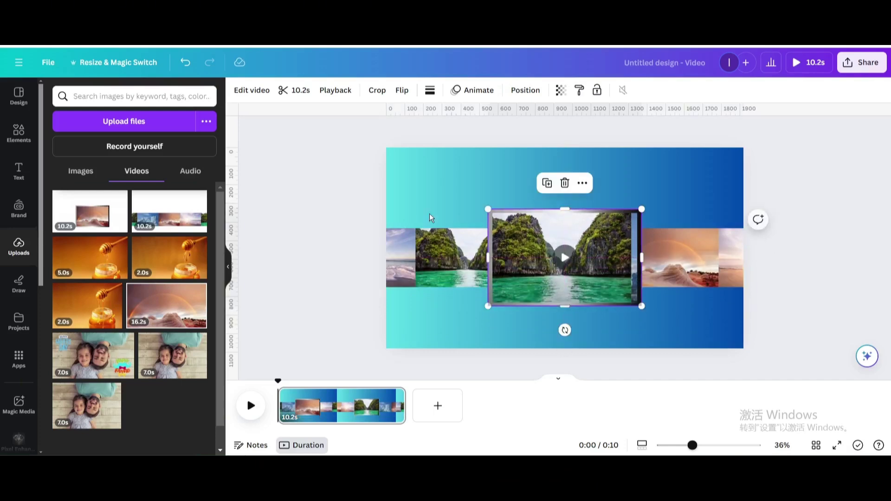
left_click(419, 203)
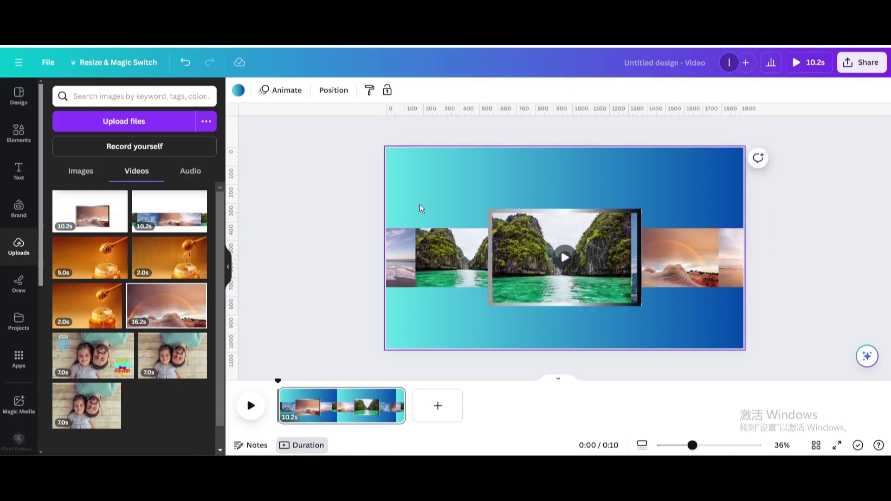
Search the element graphics for "shadow" and add the wide black shadow that fades out upwards
left_click(18, 134)
left_click(88, 148)
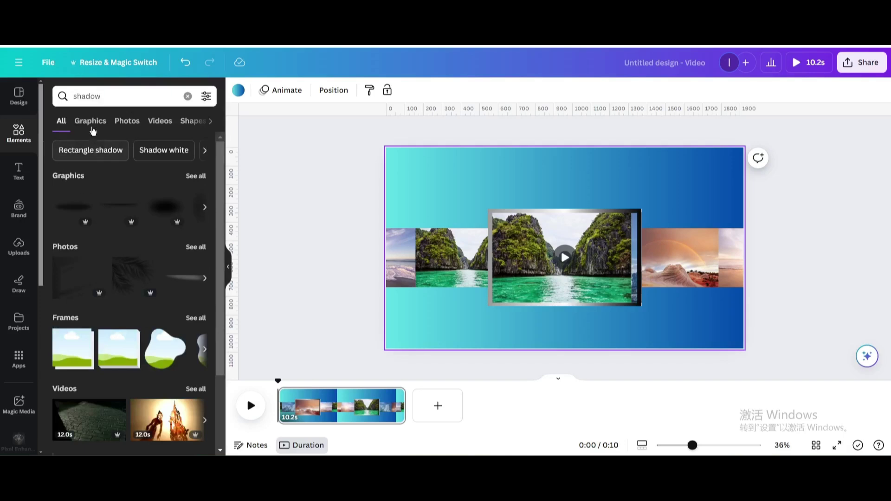
left_click(90, 123)
scroll(110, 241, "down", 3)
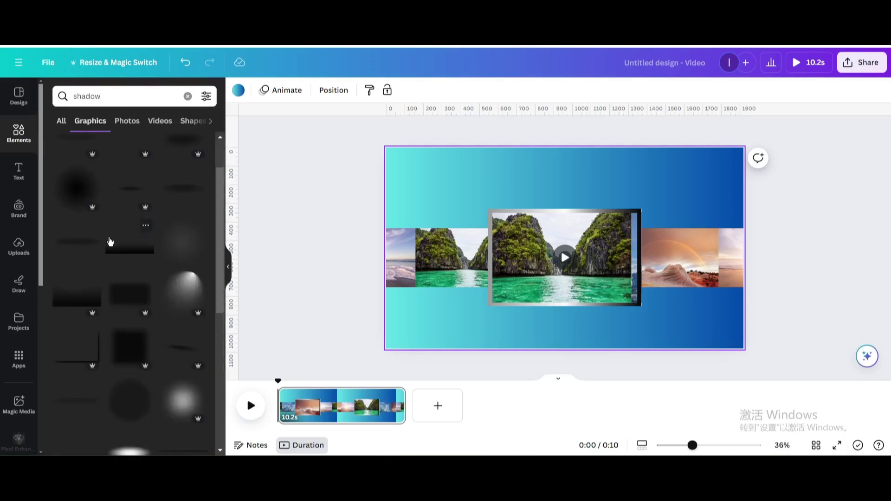
scroll(110, 240, "down", 3)
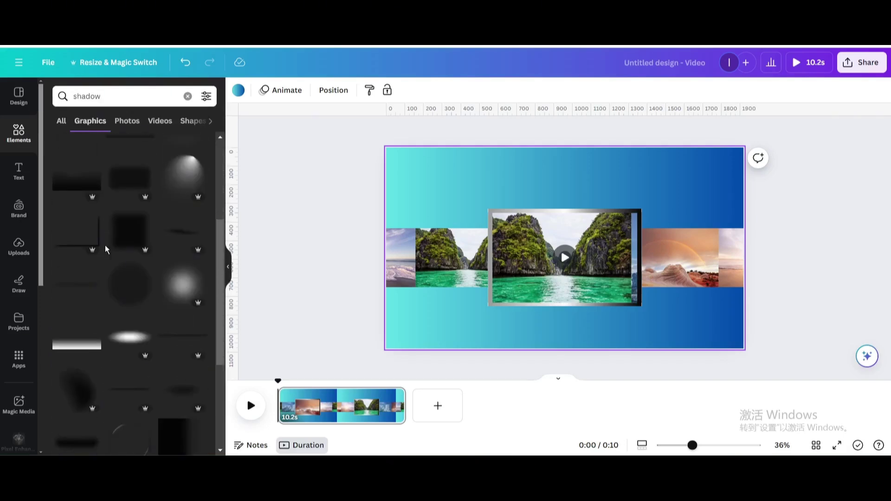
left_click(76, 180)
Enlarge the shadow graphic to the page width and position it over the upper half of the page
left_click_drag(435, 220, 413, 165)
left_click_drag(704, 254, 744, 266)
left_click_drag(625, 201, 619, 179)
Duplicate the shadow, rotate the copy 180° and place it over the lower half of the page
left_click(548, 286)
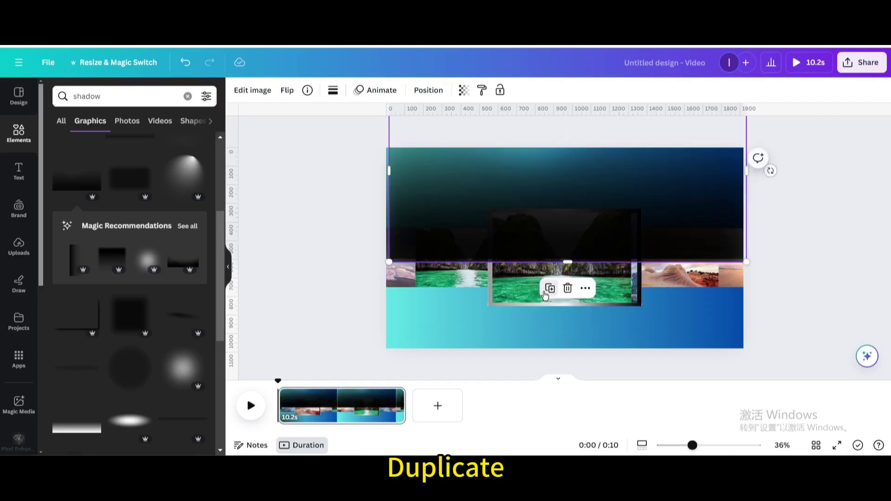
left_click_drag(768, 169, 446, 173)
left_click_drag(548, 169, 573, 338)
left_click(573, 339)
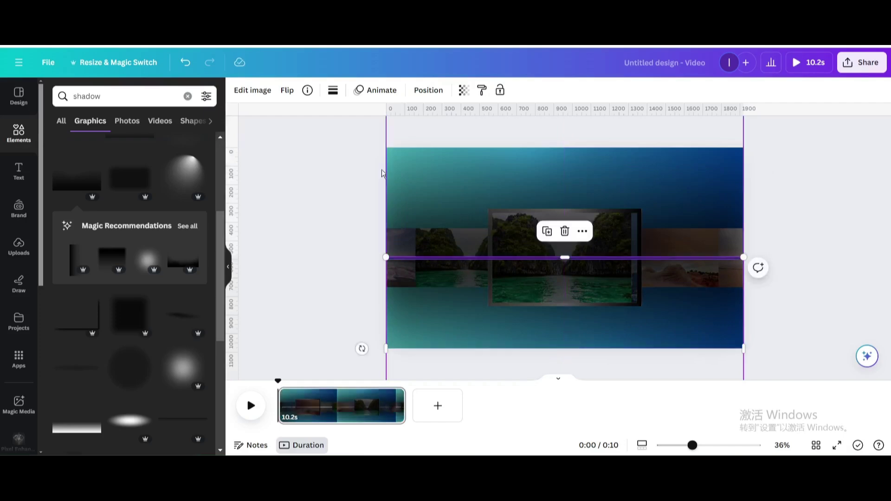
Move both shadow layers below the two videos in the layer order, just above the background
left_click(428, 90)
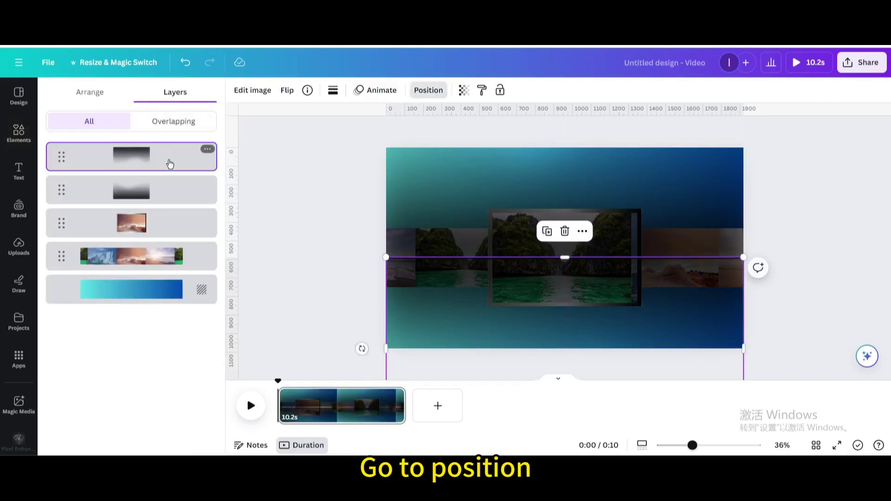
left_click(158, 191, "shift")
left_click_drag(156, 189, 153, 257)
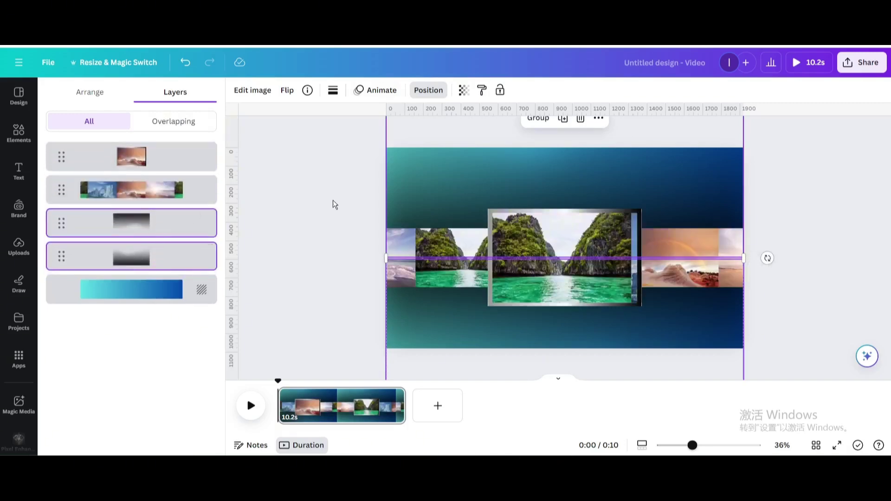
left_click(309, 205)
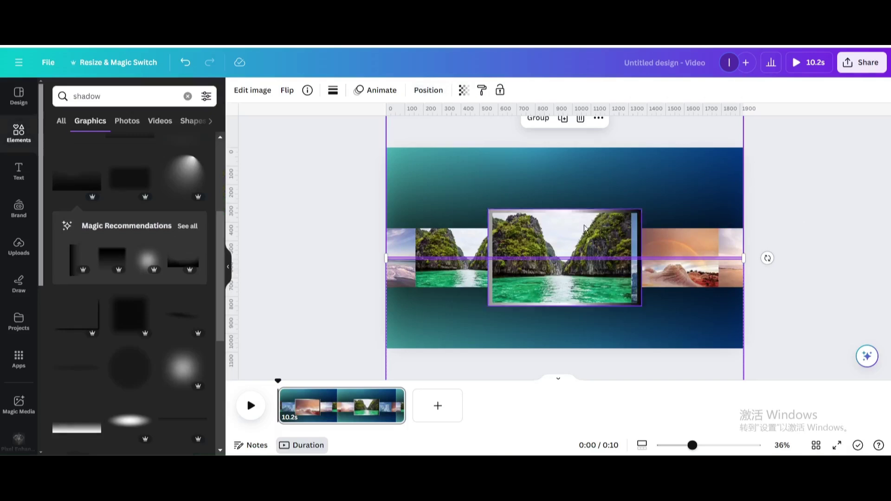
left_click(862, 206)
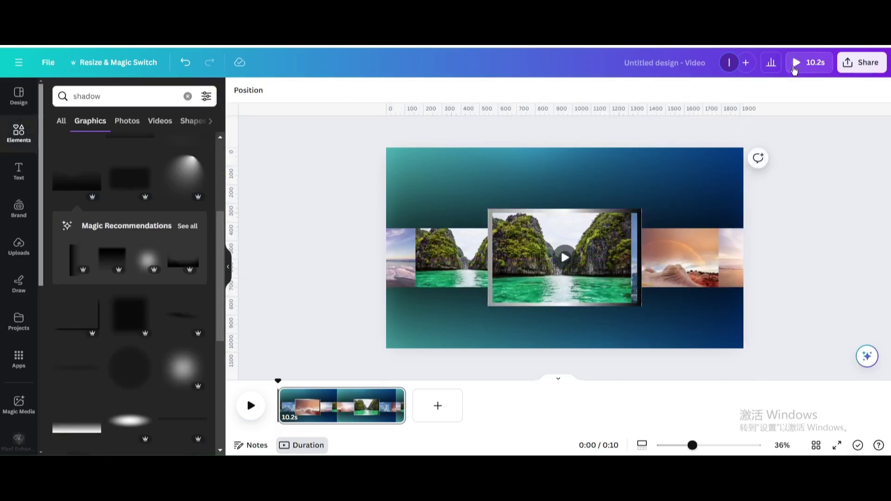
Preview the finished video, and crop the left and right edges of the framed-photo video slightly
left_click(795, 69)
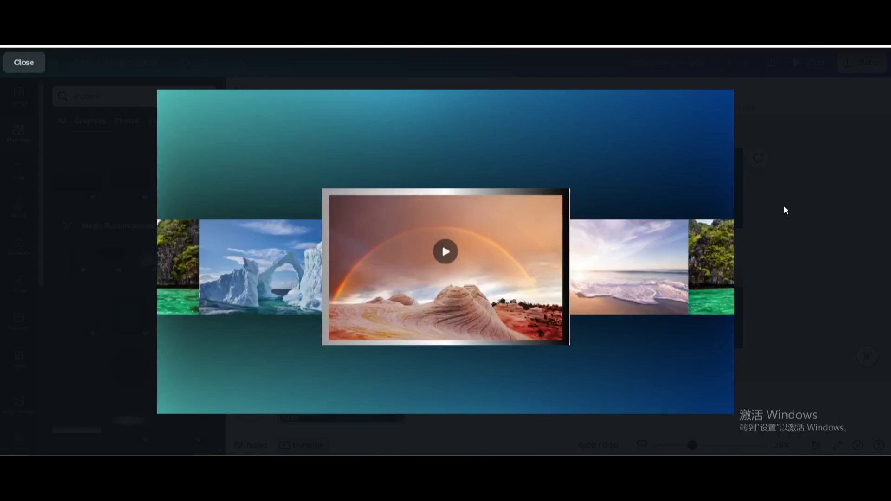
key("Escape")
left_click(641, 256)
left_click_drag(641, 257, 642, 254)
left_click(697, 181)
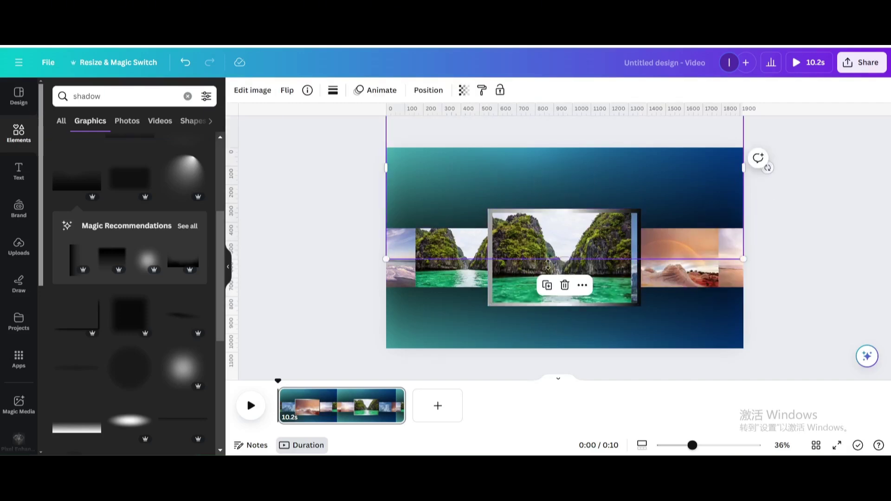
left_click(548, 265)
left_click_drag(488, 259, 490, 258)
left_click(516, 158)
Download the design as an MP4 video at 1080p (HD) quality
left_click(851, 70)
left_click(727, 328)
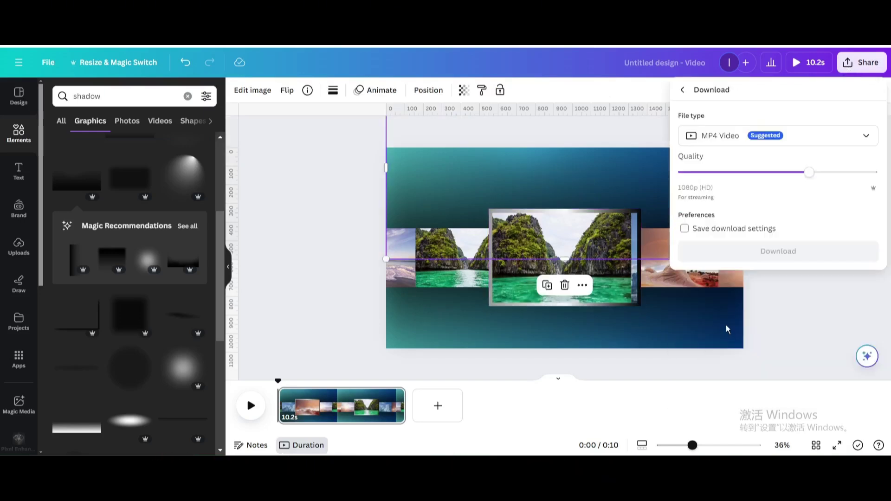
left_click(714, 142)
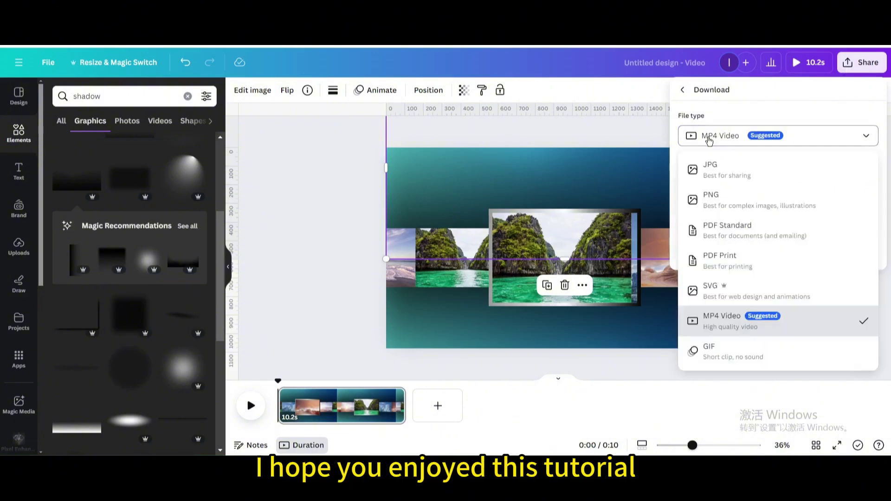
left_click(673, 177)
left_click(762, 252)
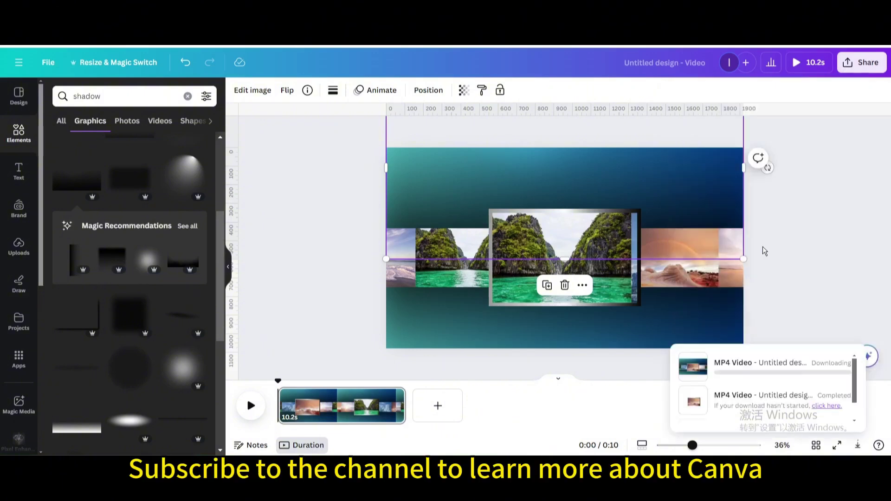